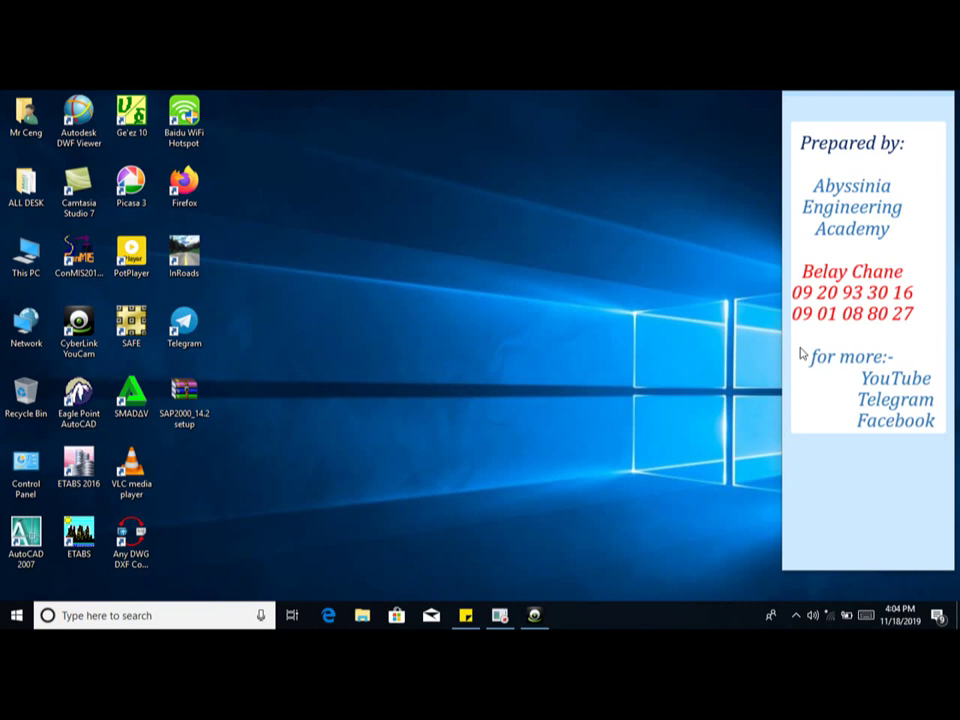
Disable the Smadav antivirus protection until restart and dismiss its notification.
click(796, 616)
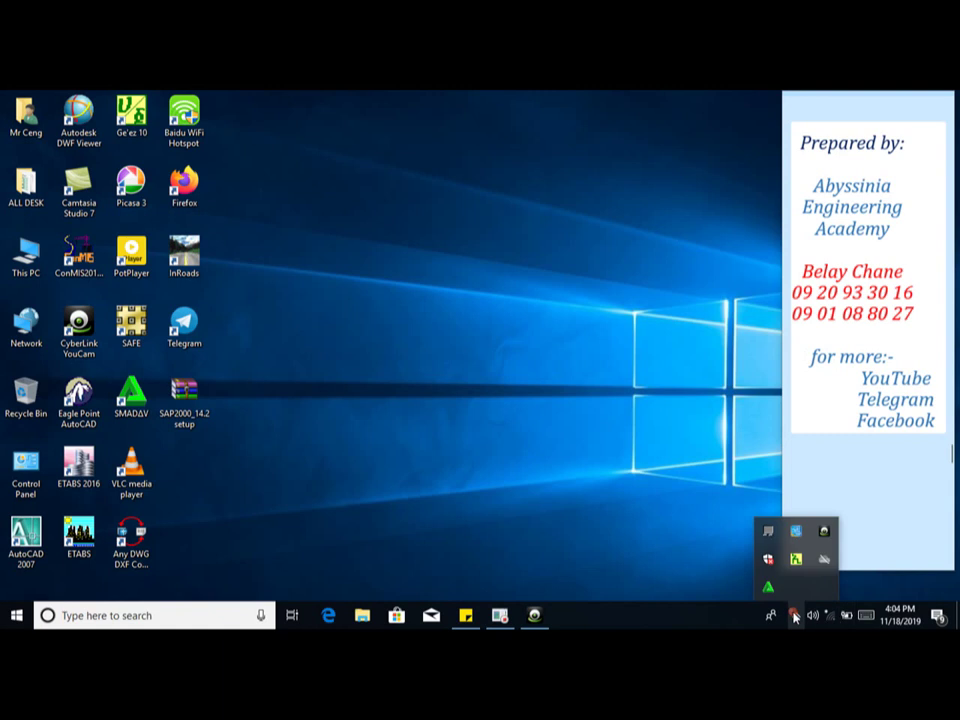
right_click(769, 563)
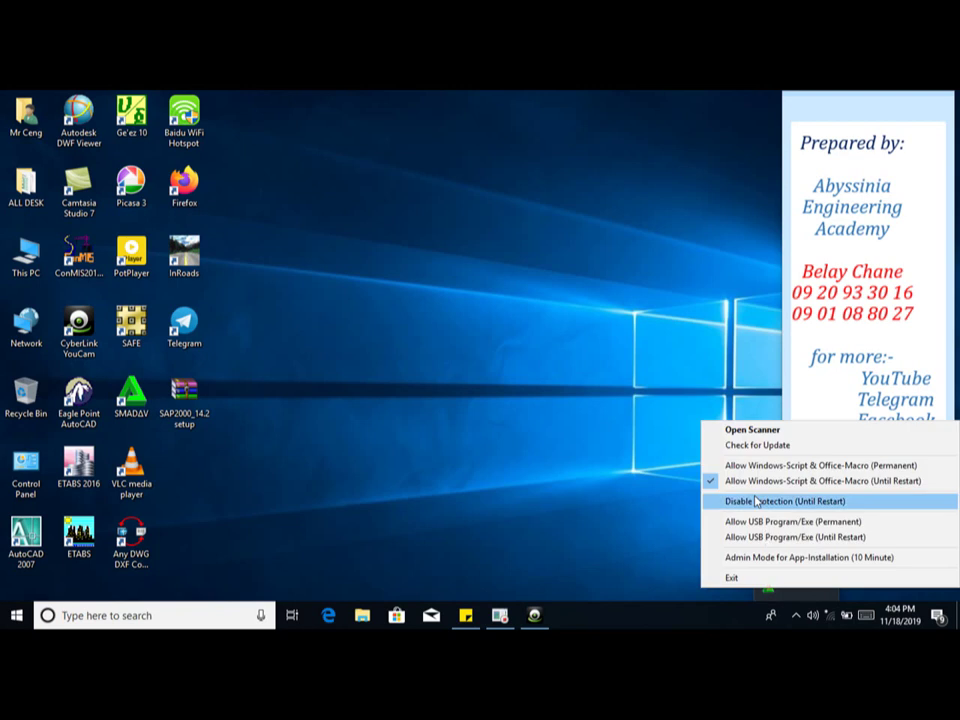
click(756, 502)
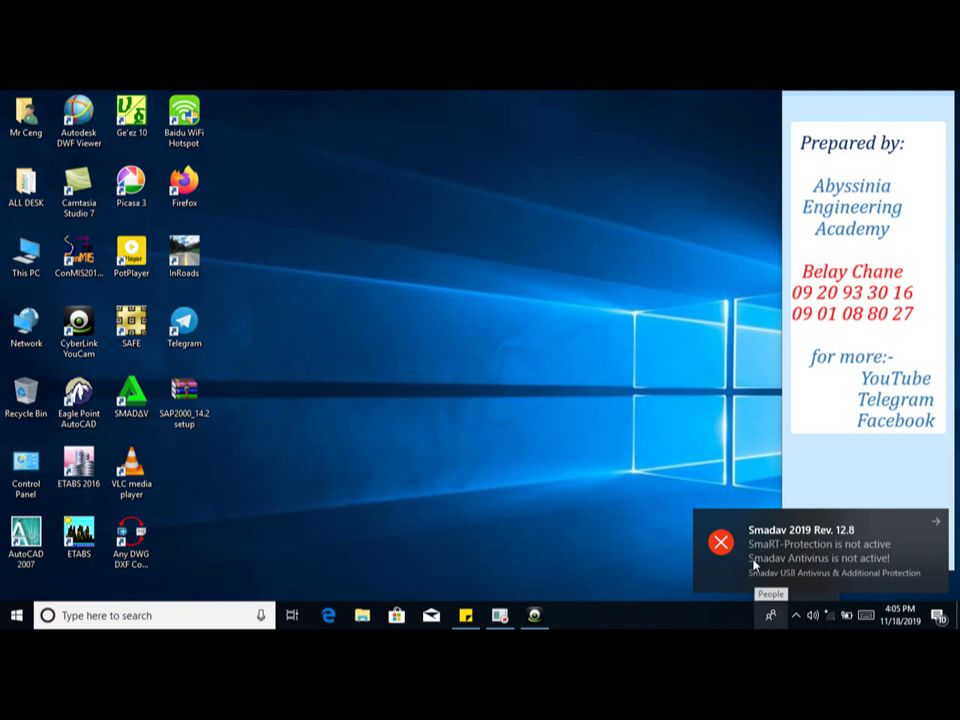
click(722, 547)
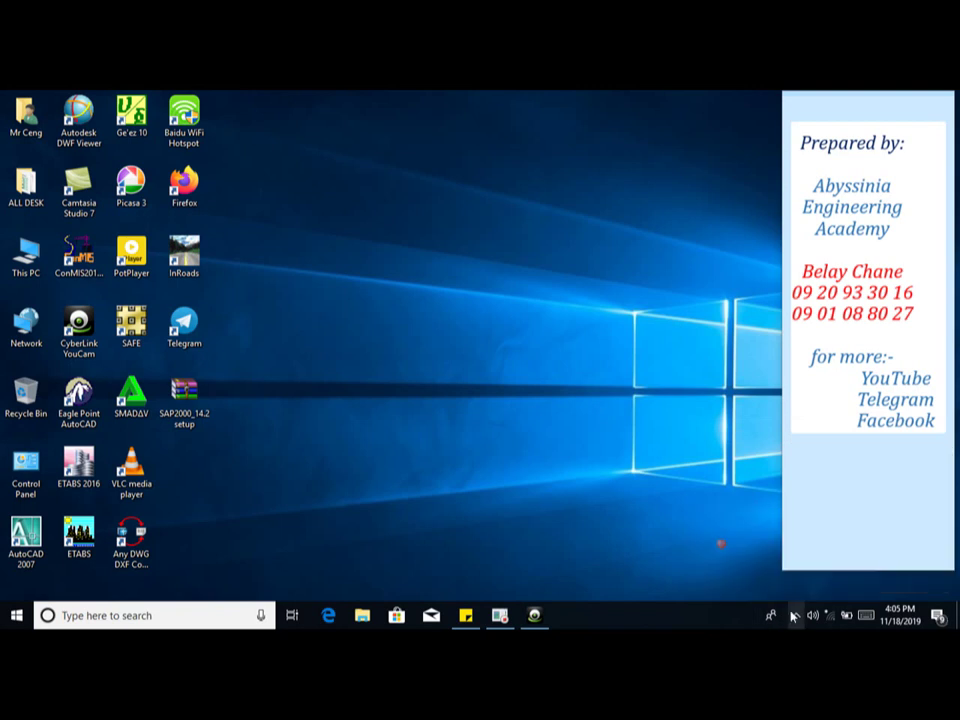
Check the real-time, cloud-delivered and sample submission settings of Virus & threat protection in Windows Security, and close it.
click(797, 617)
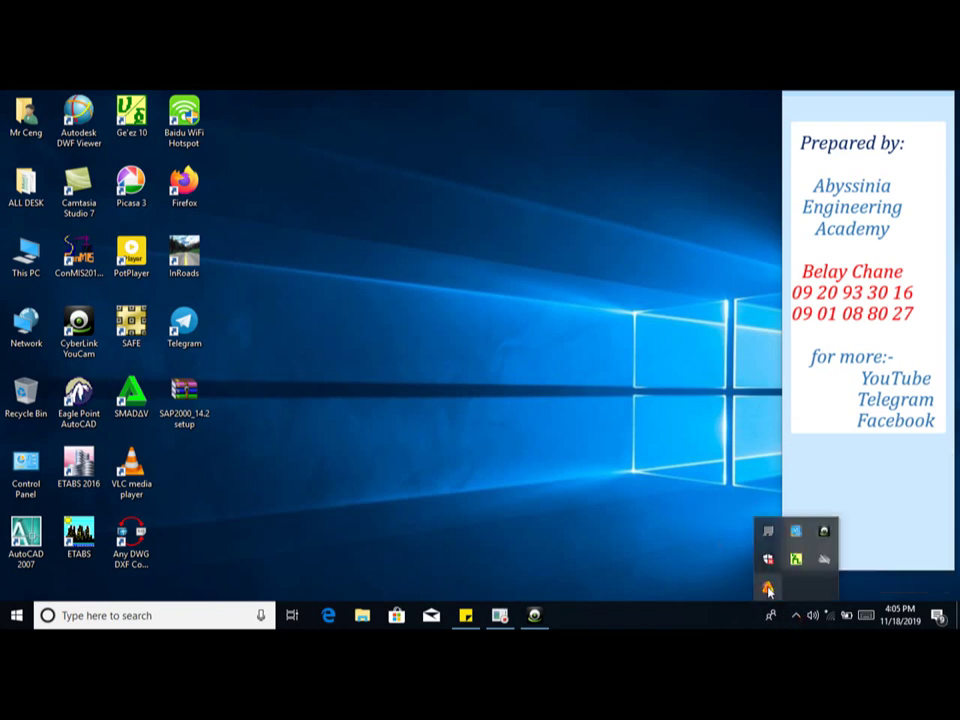
right_click(767, 561)
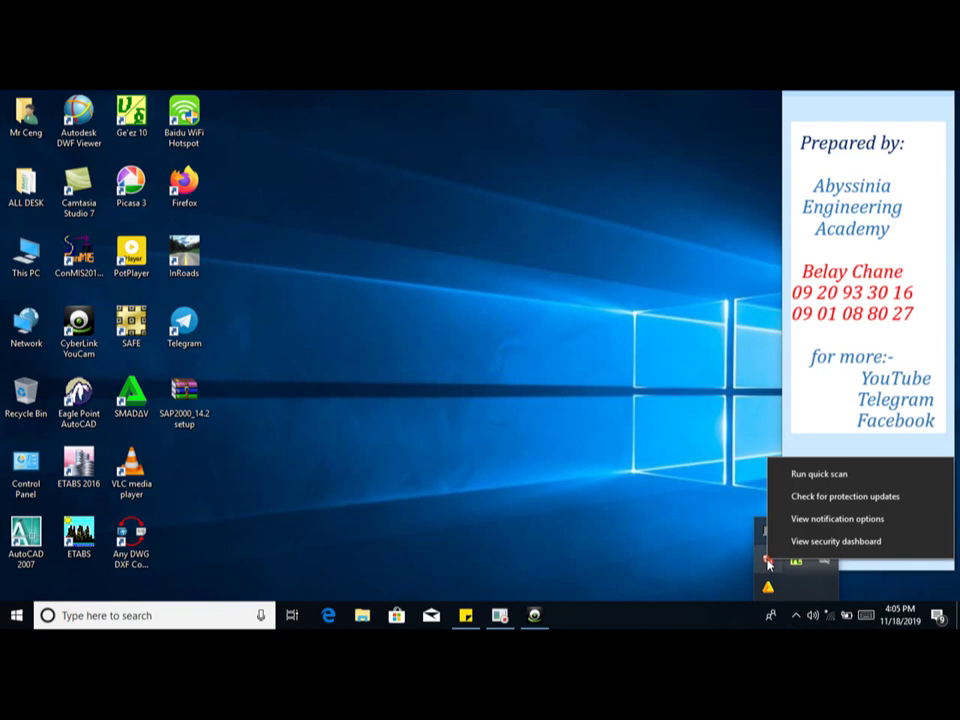
click(810, 520)
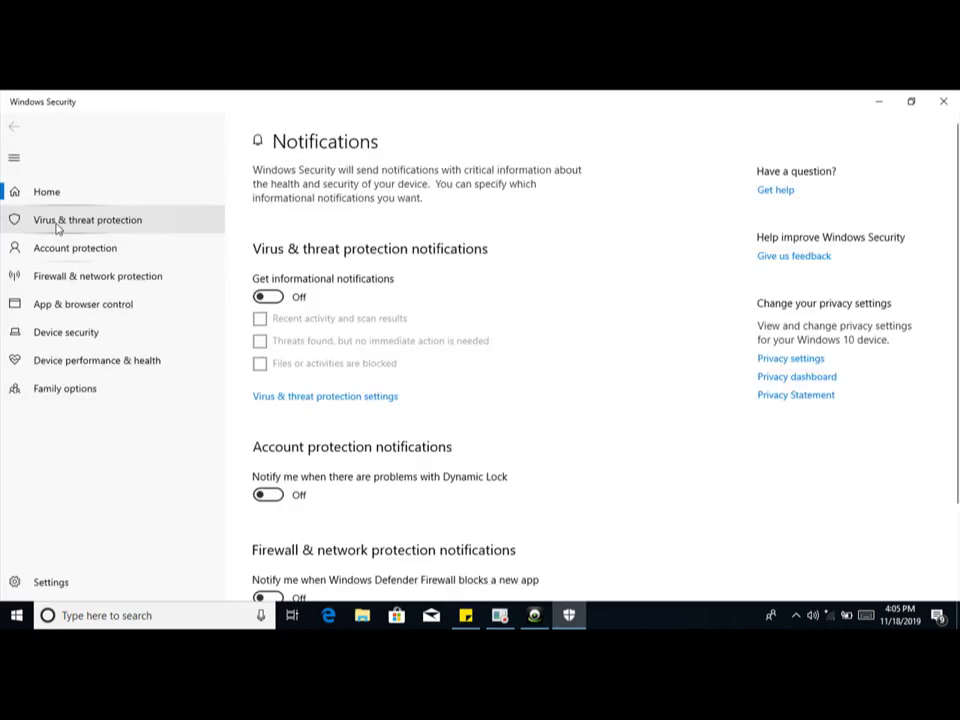
click(71, 222)
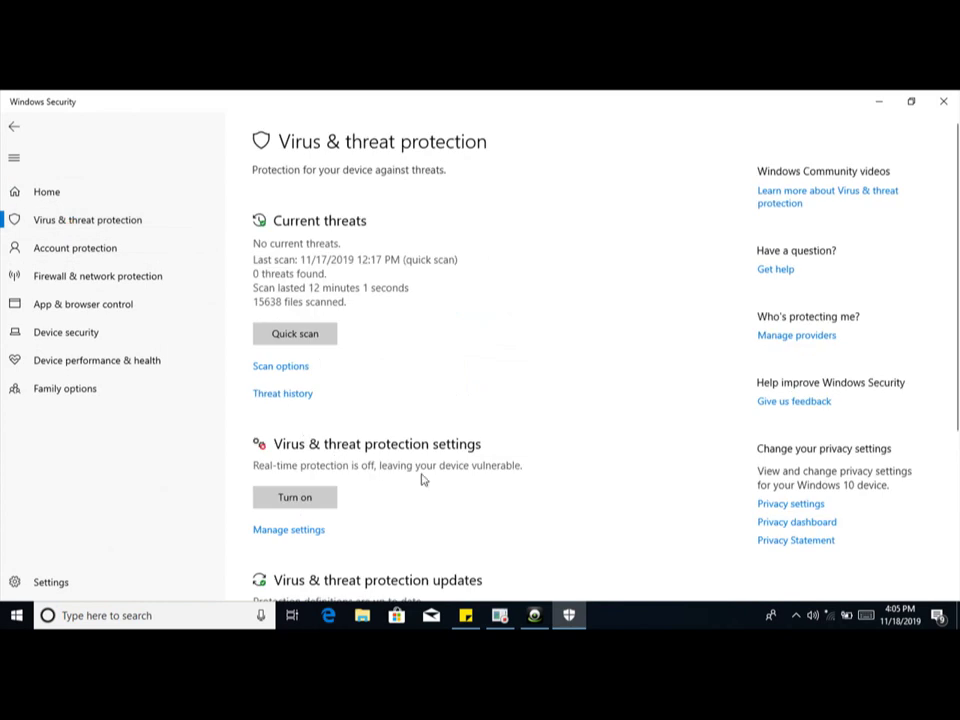
click(294, 531)
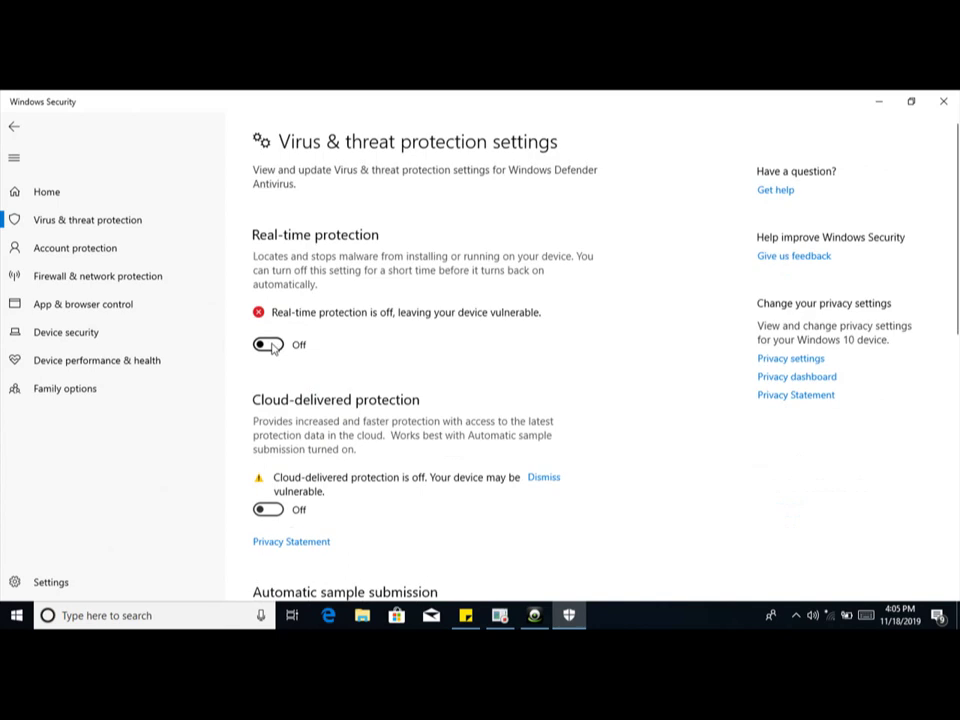
scroll(303, 480, down, 3)
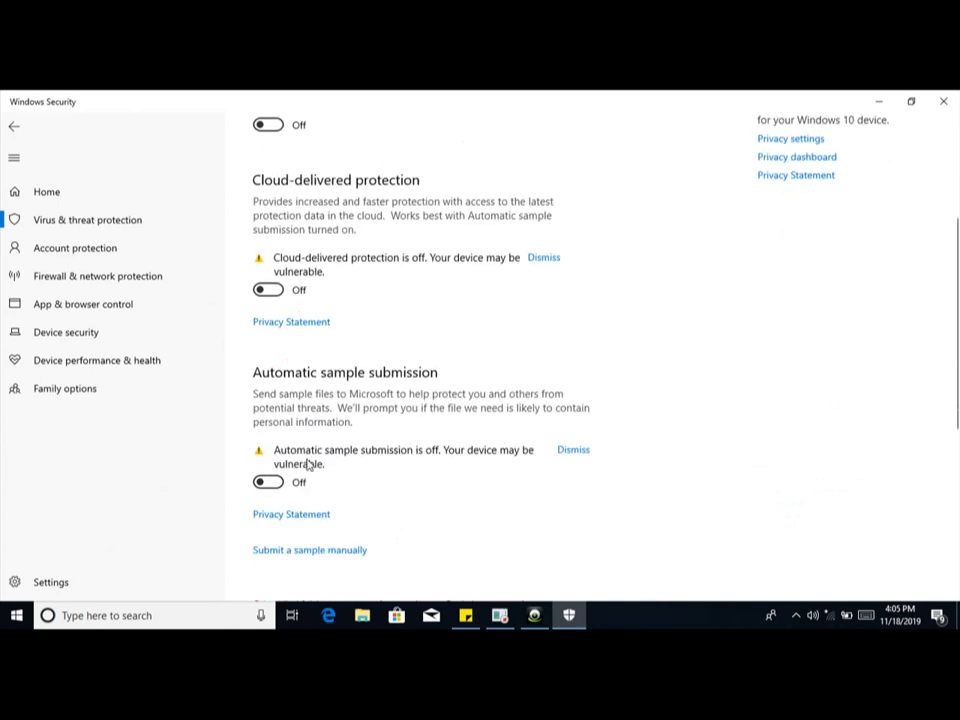
scroll(306, 458, up, 4)
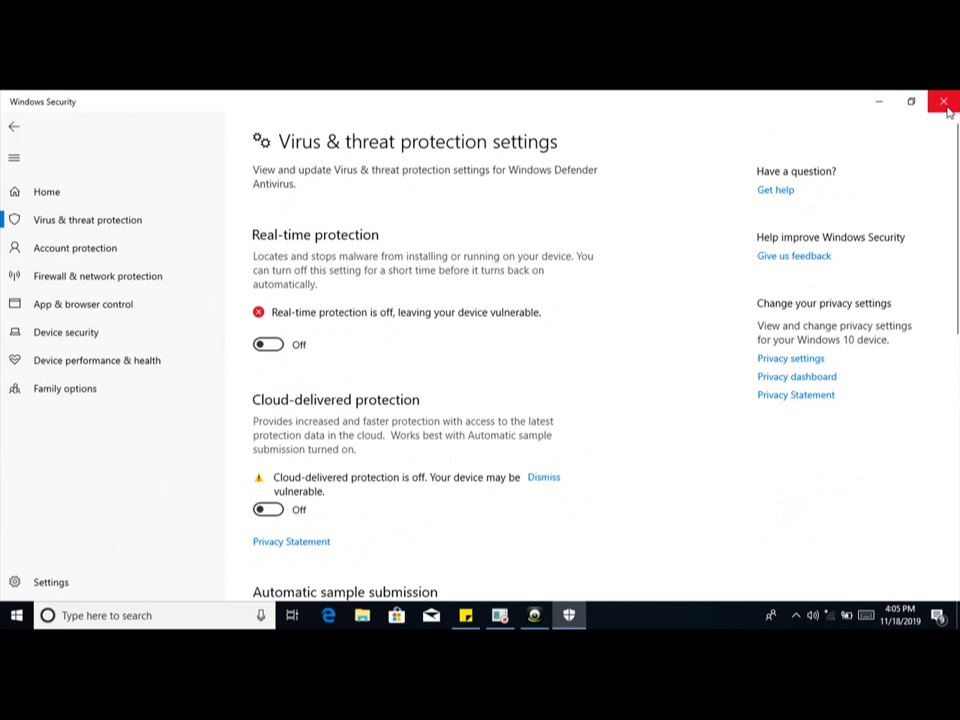
click(943, 102)
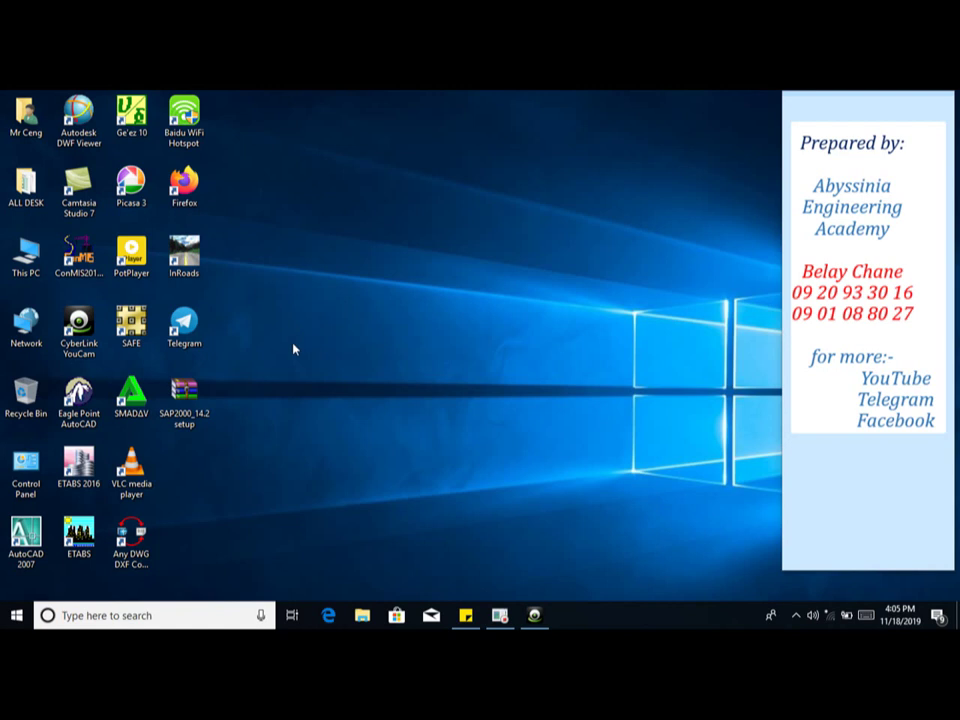
Extract the SAP2000_14.2 setup archive directly onto the desktop.
double_click(190, 400)
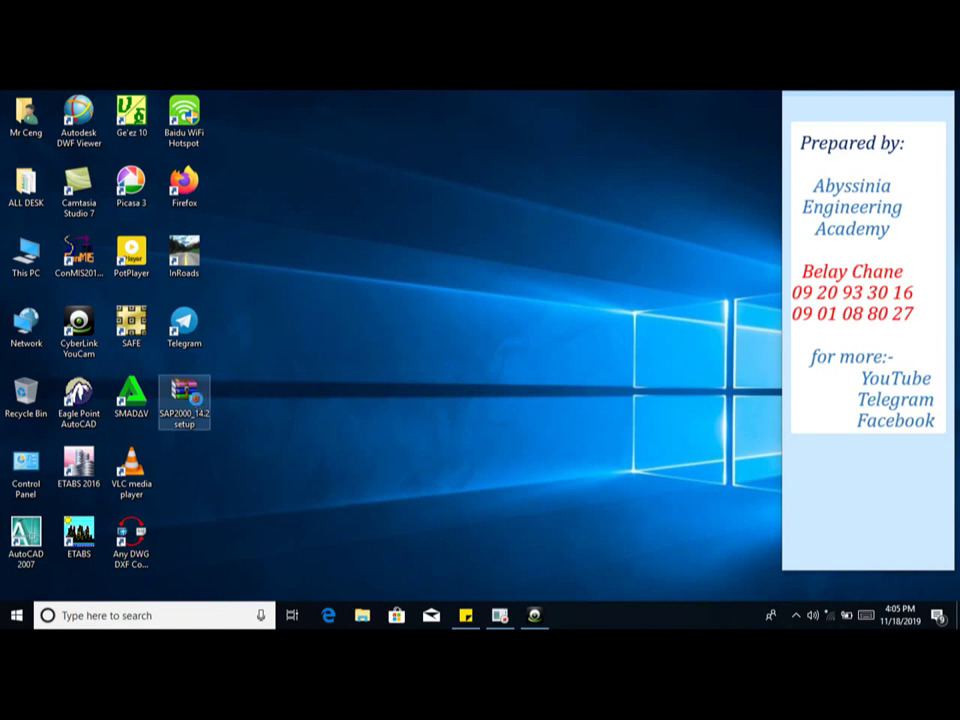
right_click(199, 404)
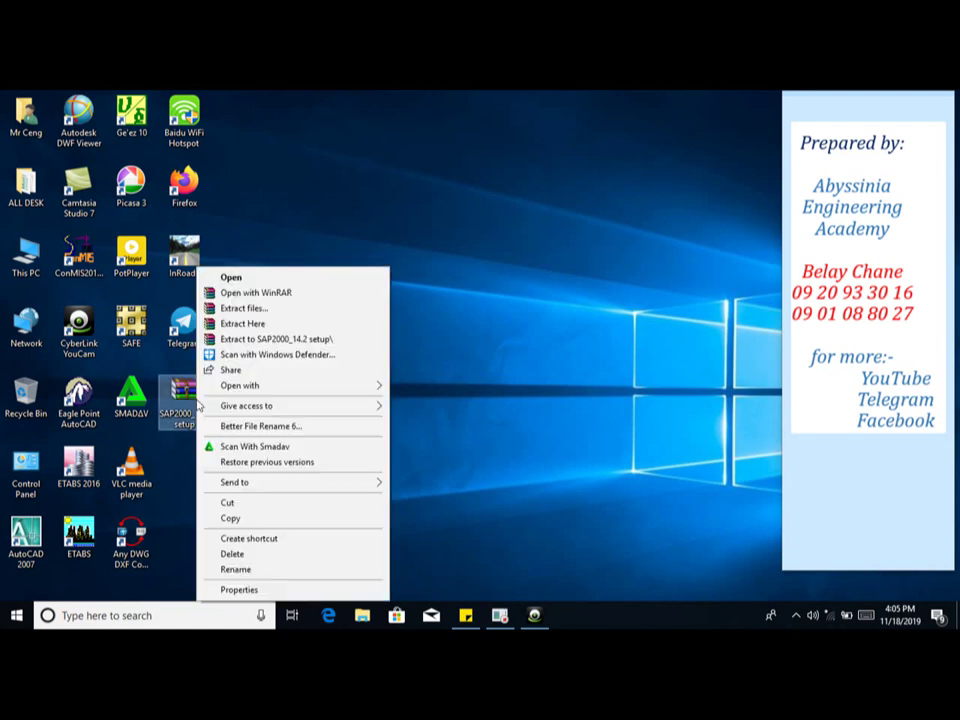
click(241, 323)
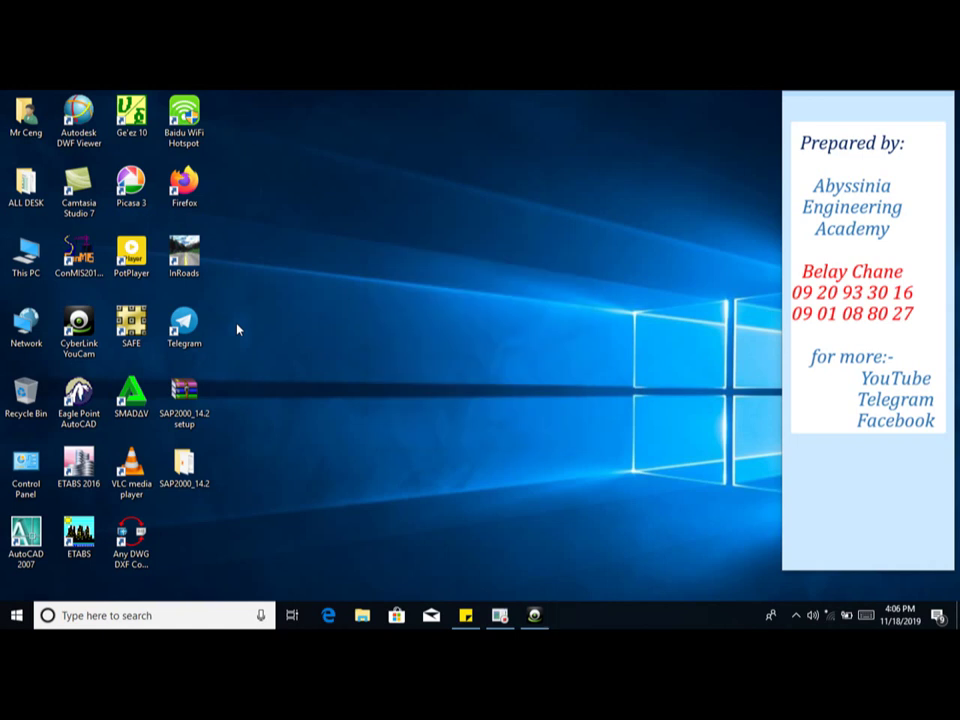
Run setup from the extracted SAP2000_14.2 folder as administrator and minimize the folder window.
click(197, 474)
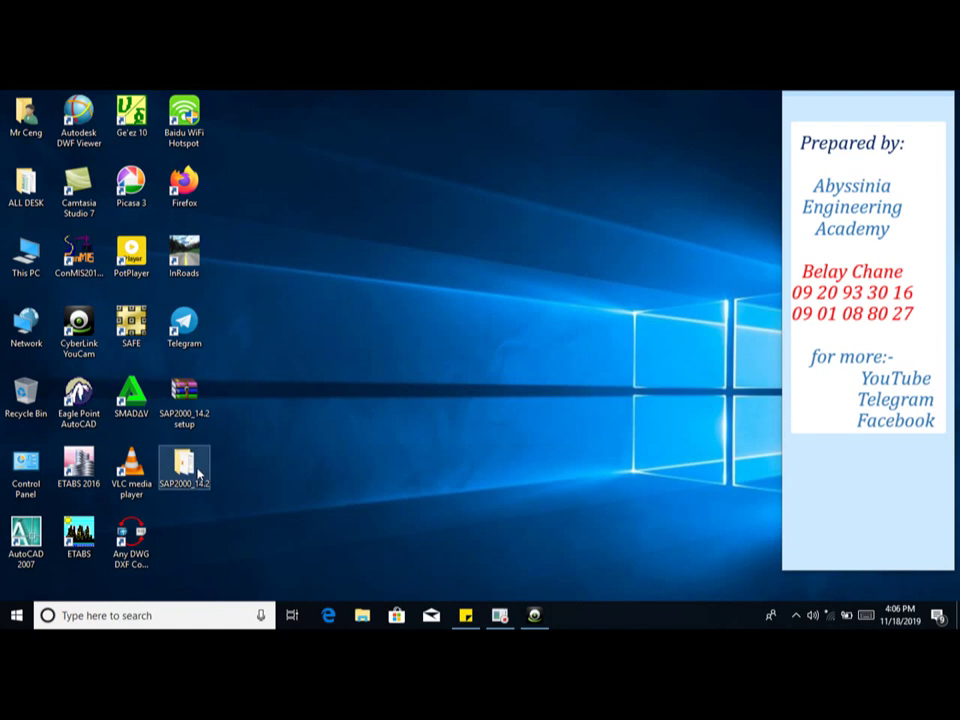
double_click(197, 474)
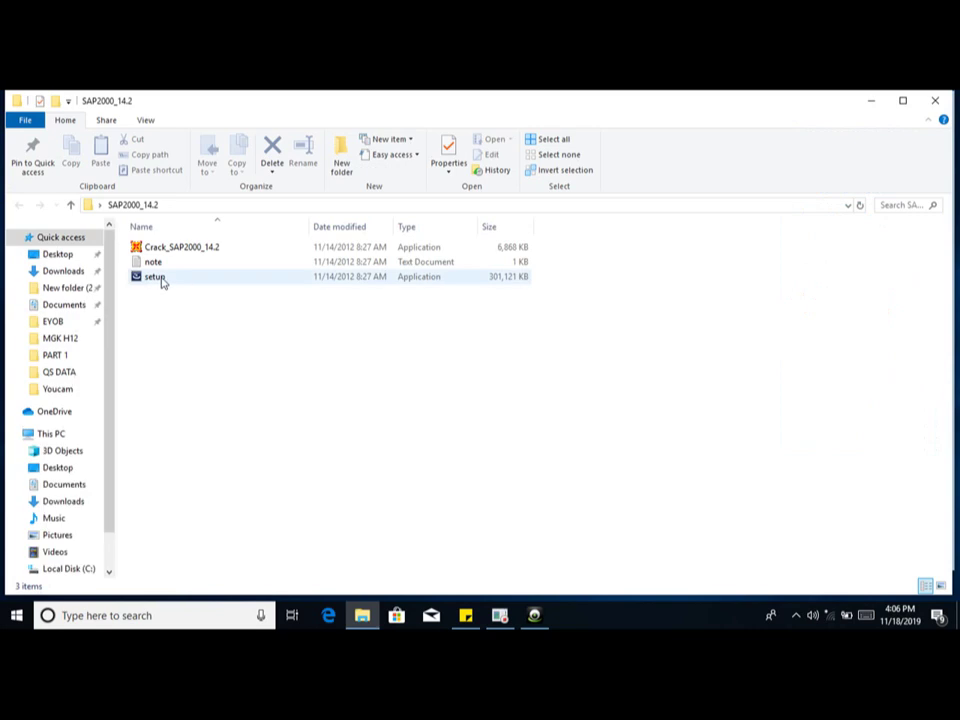
click(160, 277)
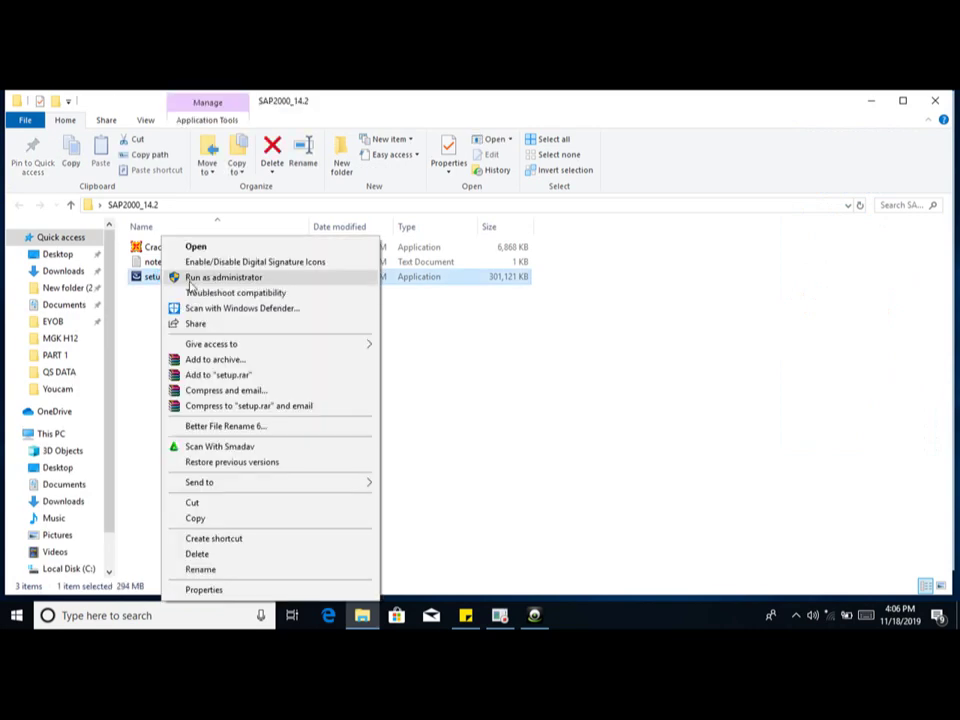
click(188, 278)
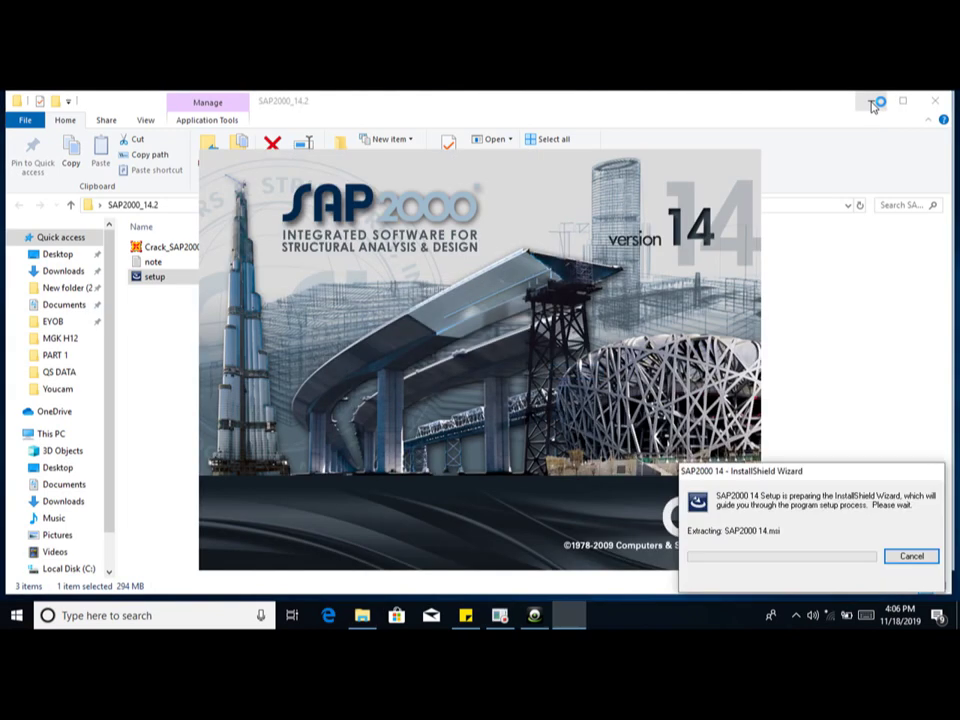
click(872, 102)
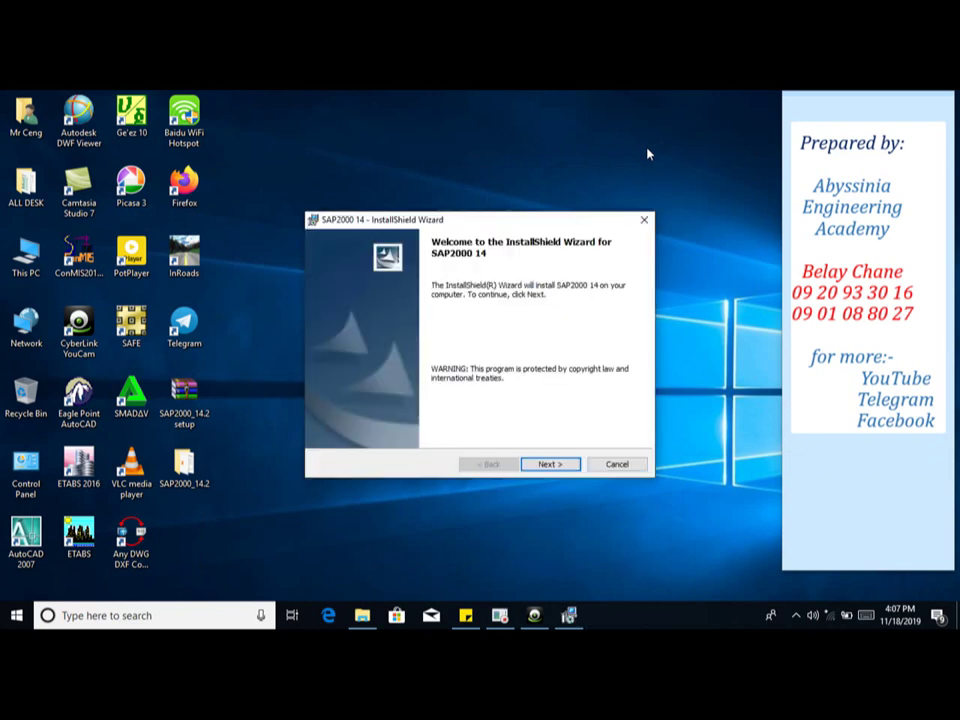
Accept the license agreement, install SAP2000 14 with the wizard's default settings, and finish the wizard.
click(553, 461)
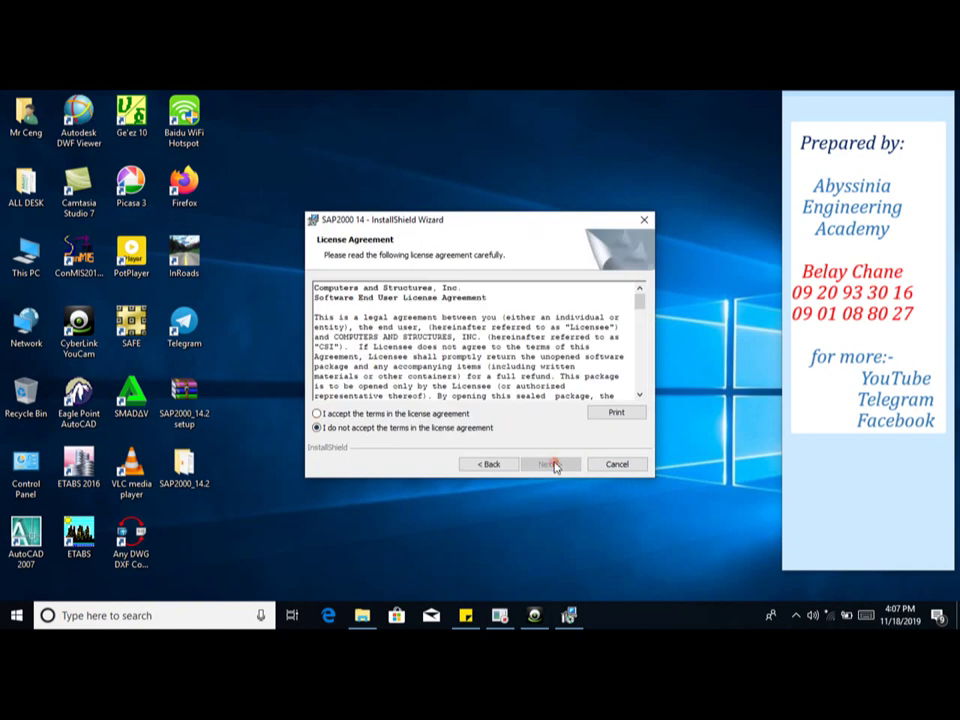
click(440, 416)
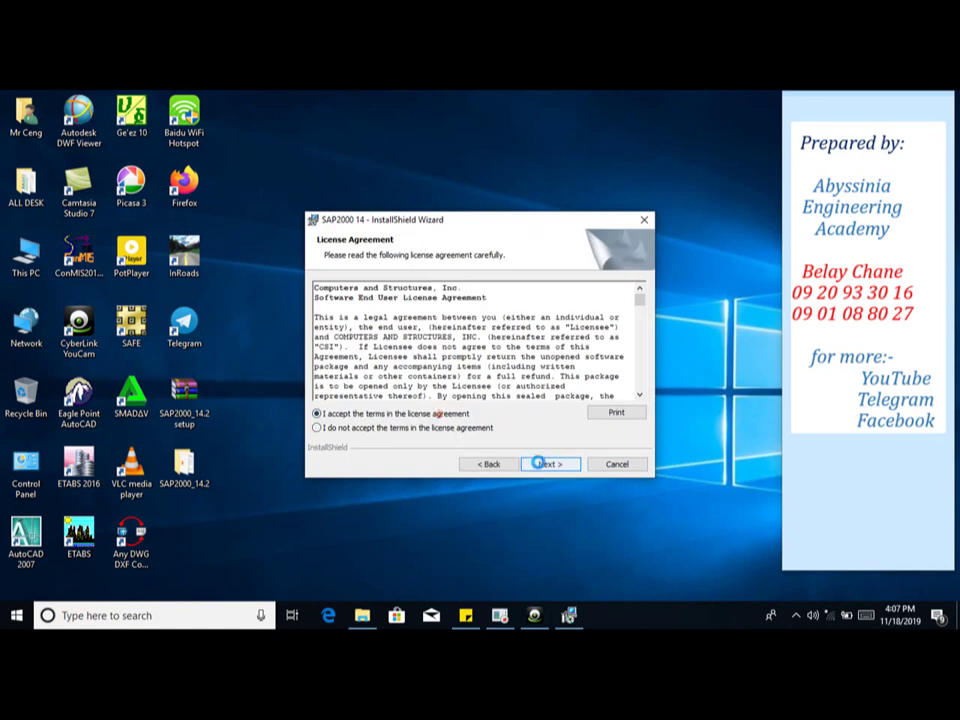
click(541, 463)
click(540, 466)
click(540, 466)
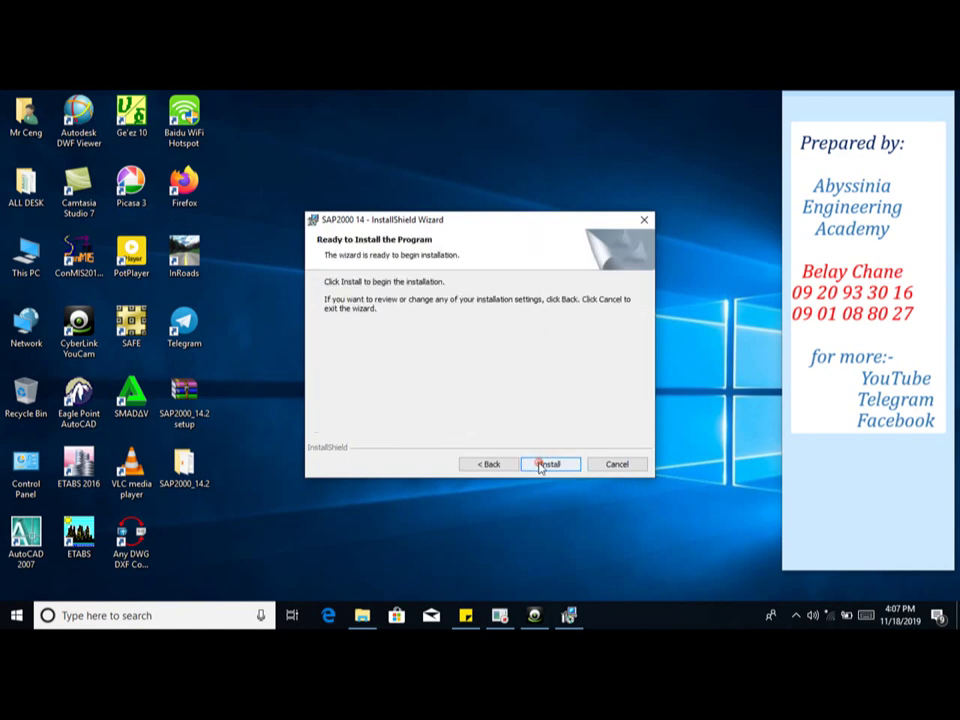
click(541, 465)
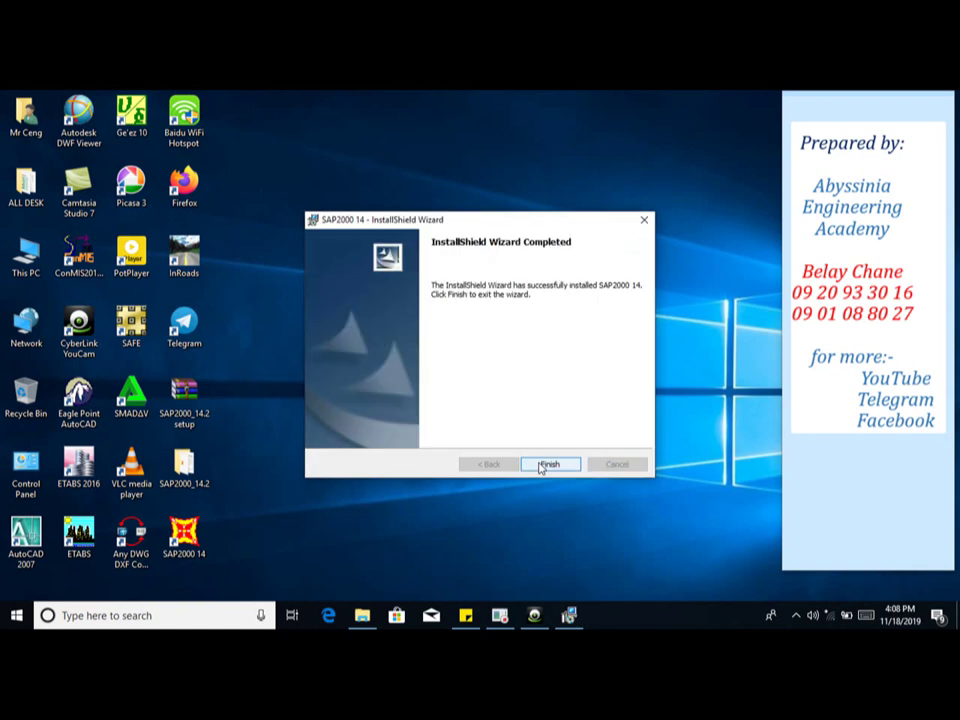
click(548, 464)
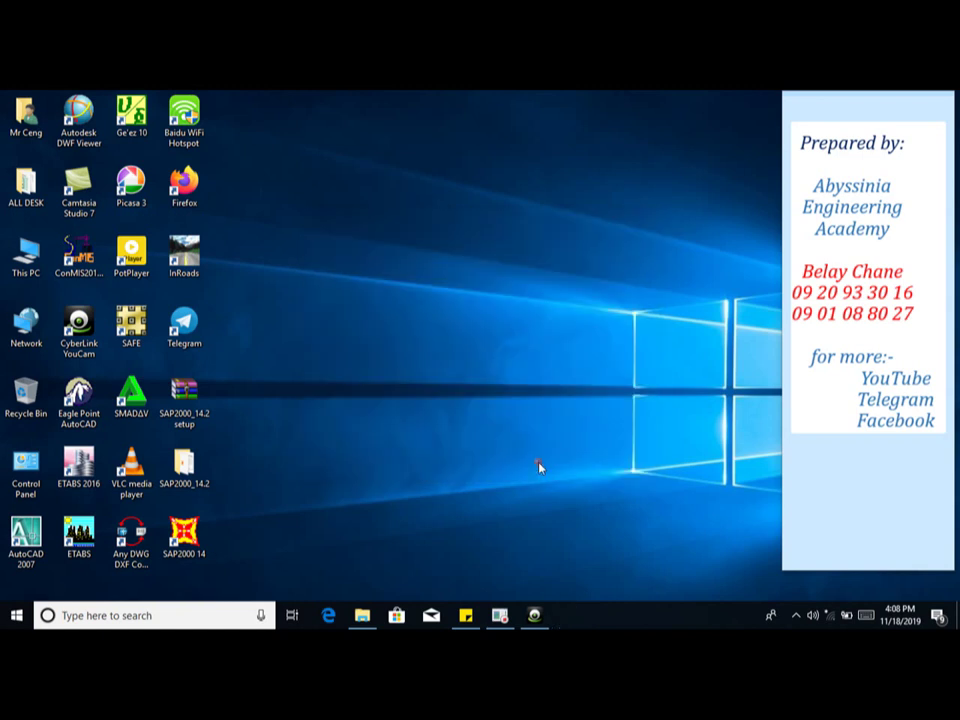
Copy the Crack_SAP2000_14.2 application from the SAP2000_14.2 folder and minimize the folder window.
click(185, 466)
double_click(185, 466)
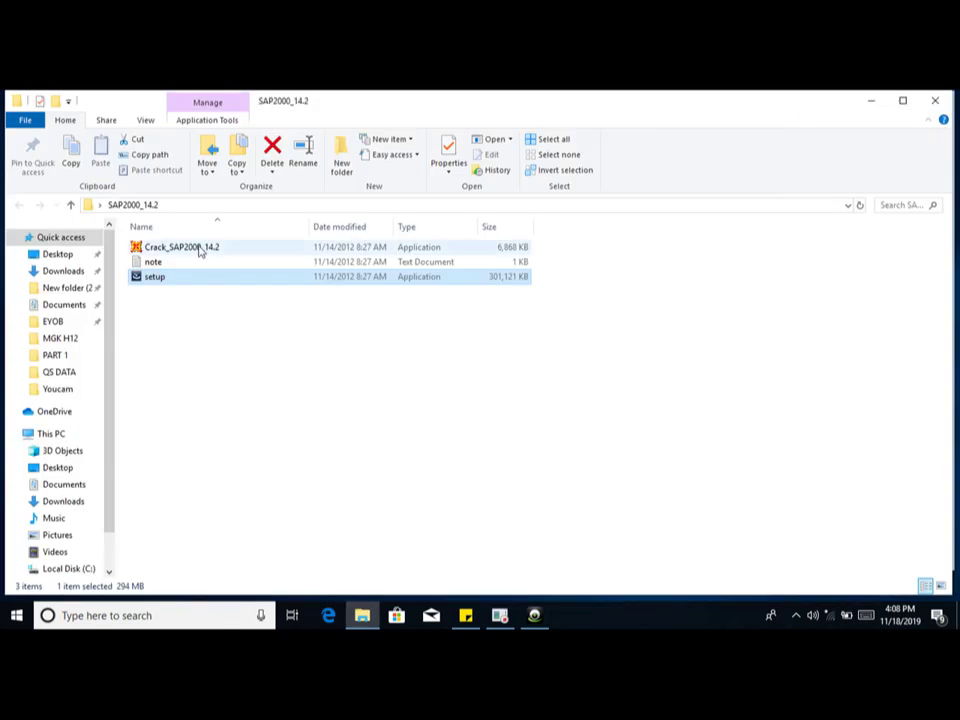
click(199, 249)
right_click(199, 249)
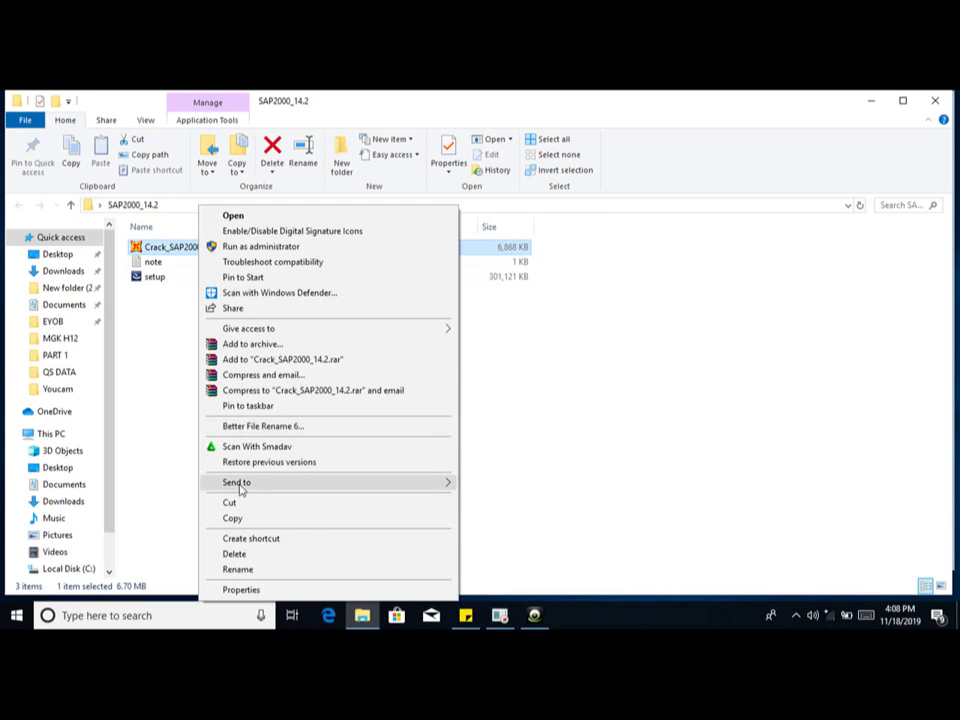
click(232, 518)
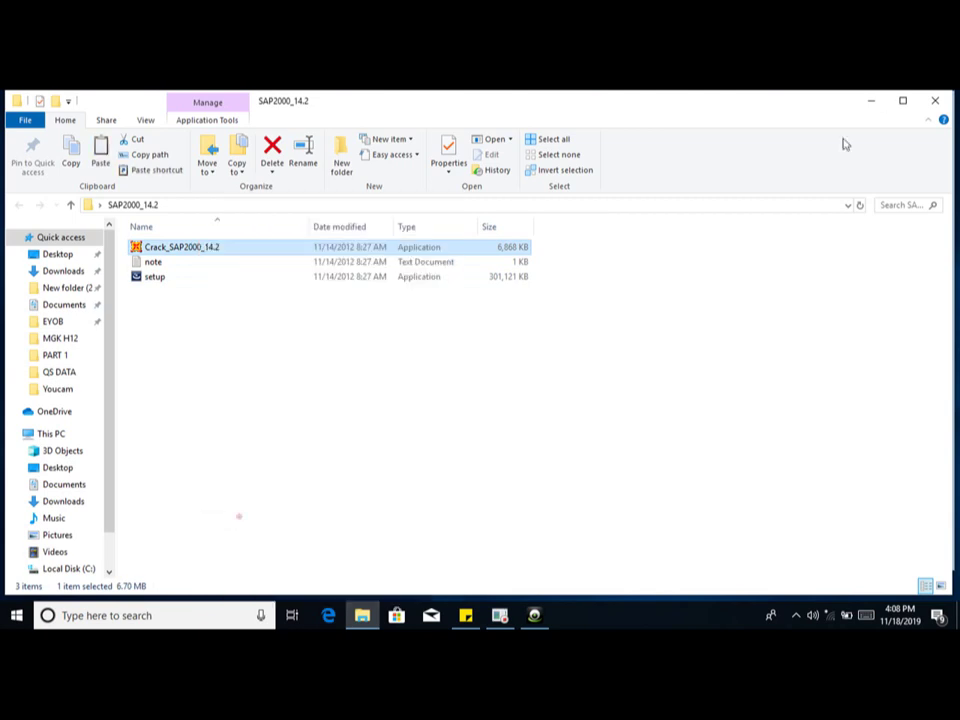
click(868, 106)
Open the file location of the SAP2000 14 desktop shortcut and paste the copied application there with administrator permission.
click(184, 537)
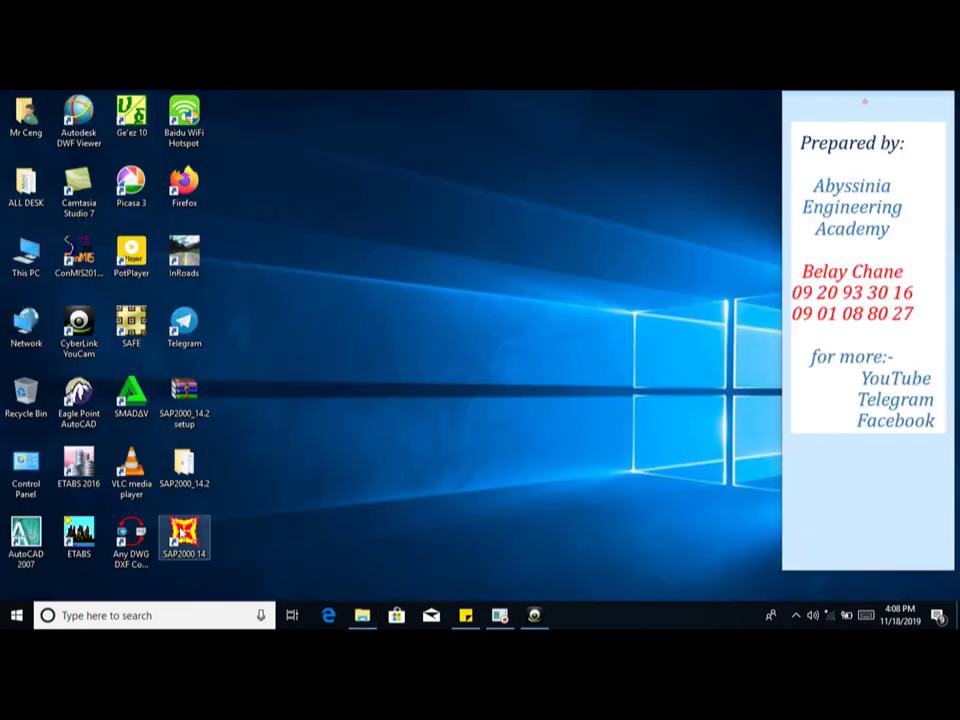
right_click(182, 527)
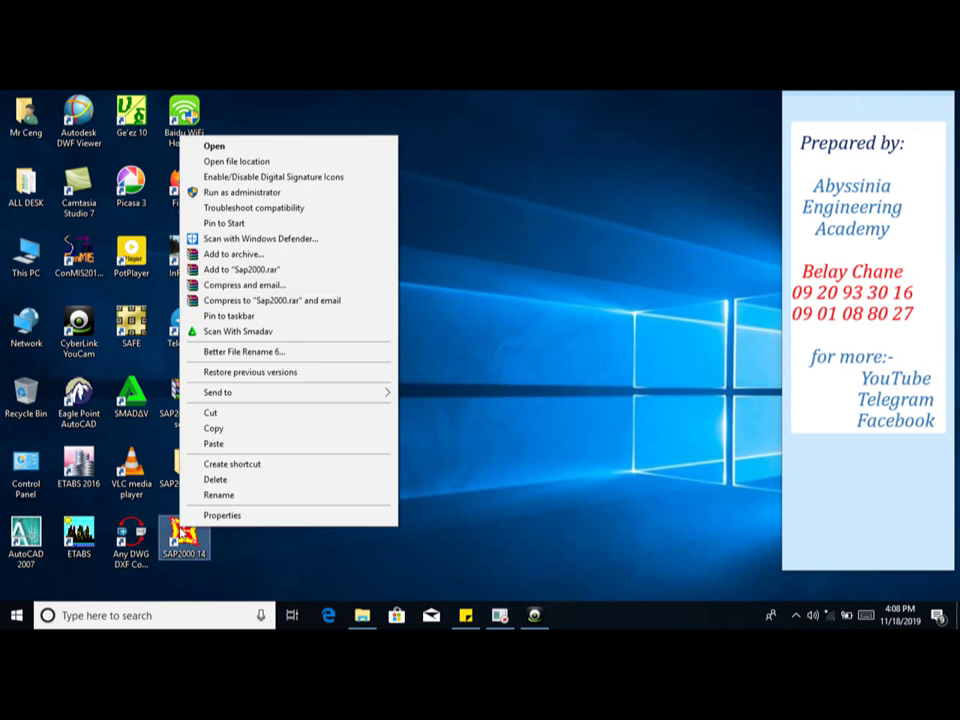
click(244, 162)
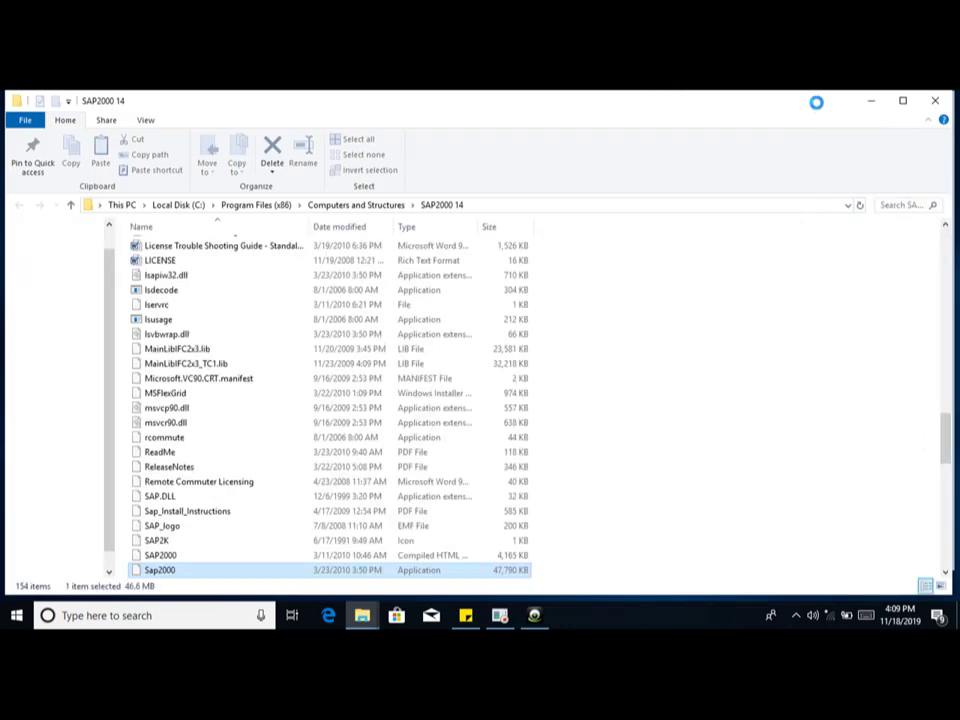
drag(814, 101, 560, 104)
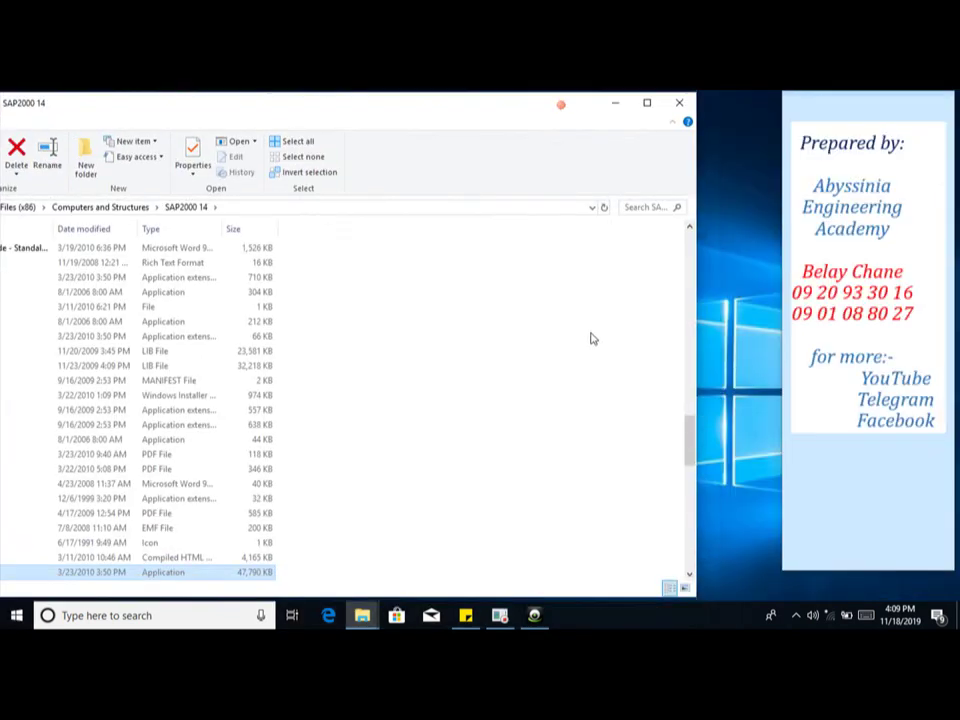
right_click(591, 335)
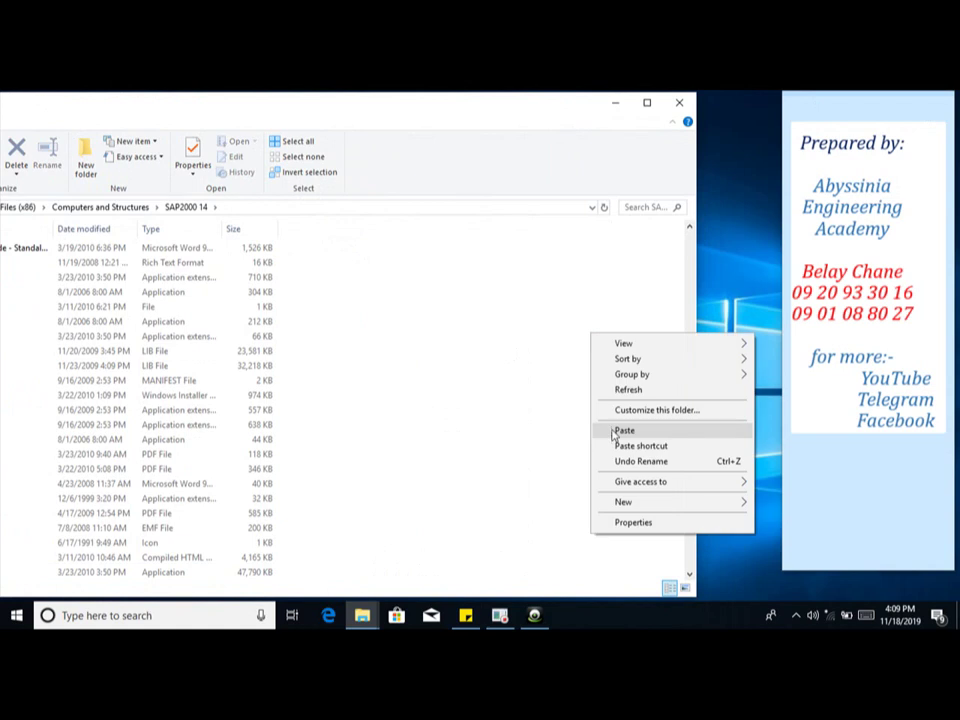
click(612, 432)
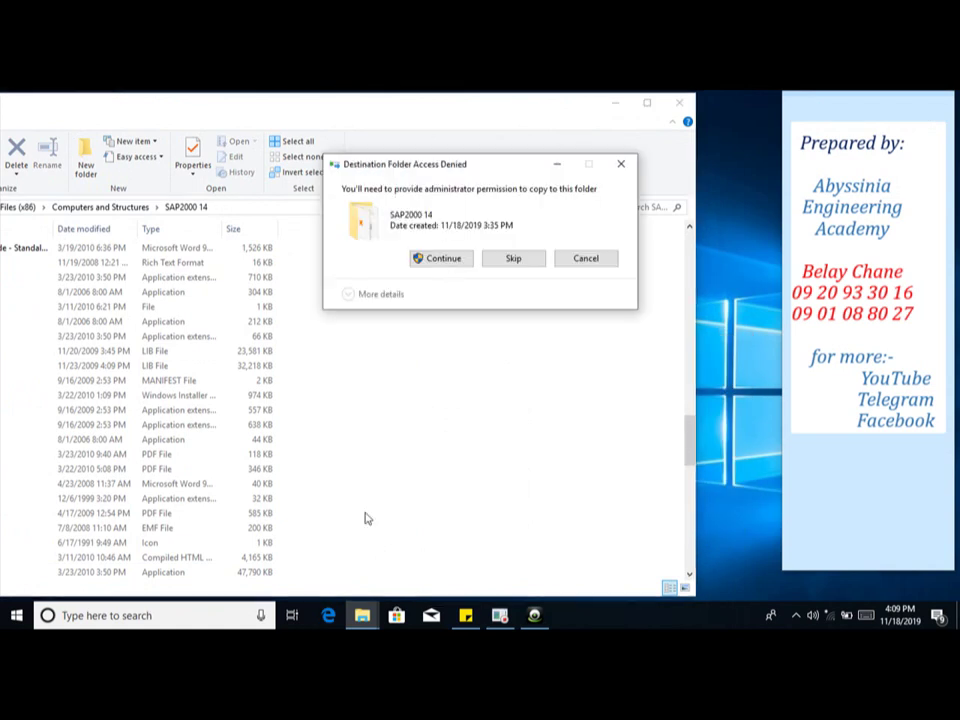
click(431, 257)
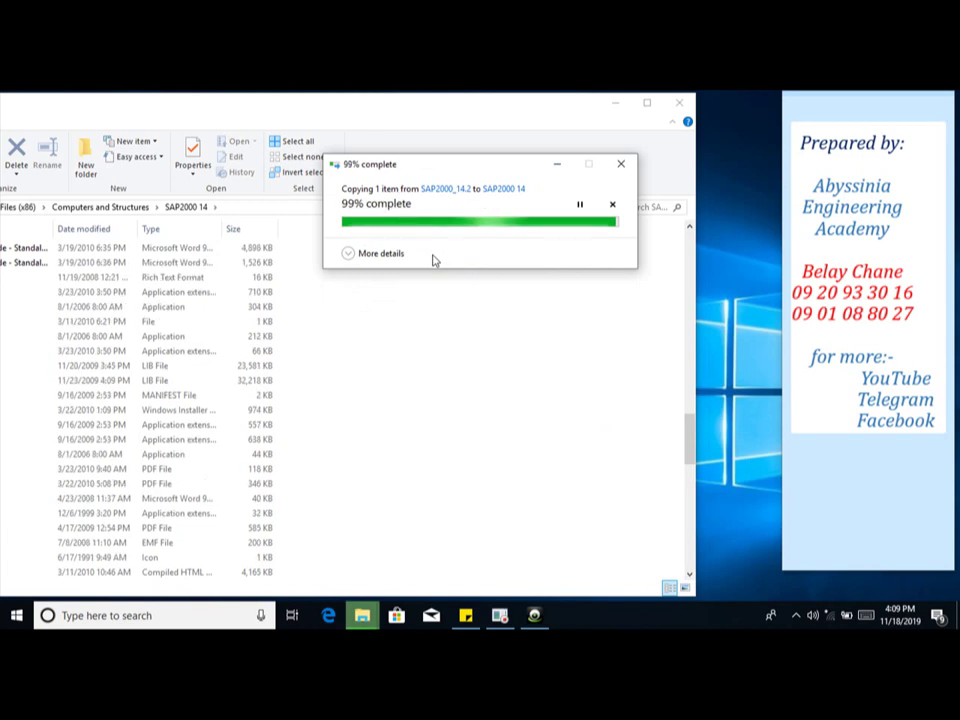
Run Crack_SAP2000_14.2 from the SAP2000 14 program folder as administrator, apply its patch to Sap2000.exe, and close the patcher and folder.
drag(549, 101, 669, 103)
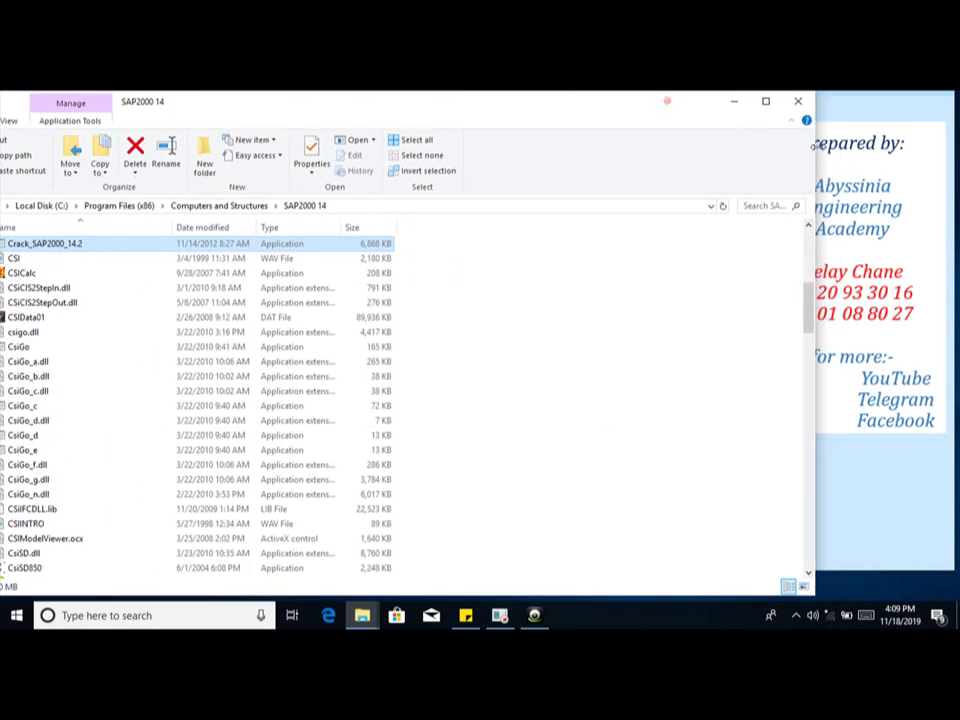
drag(810, 147, 672, 148)
drag(544, 100, 678, 104)
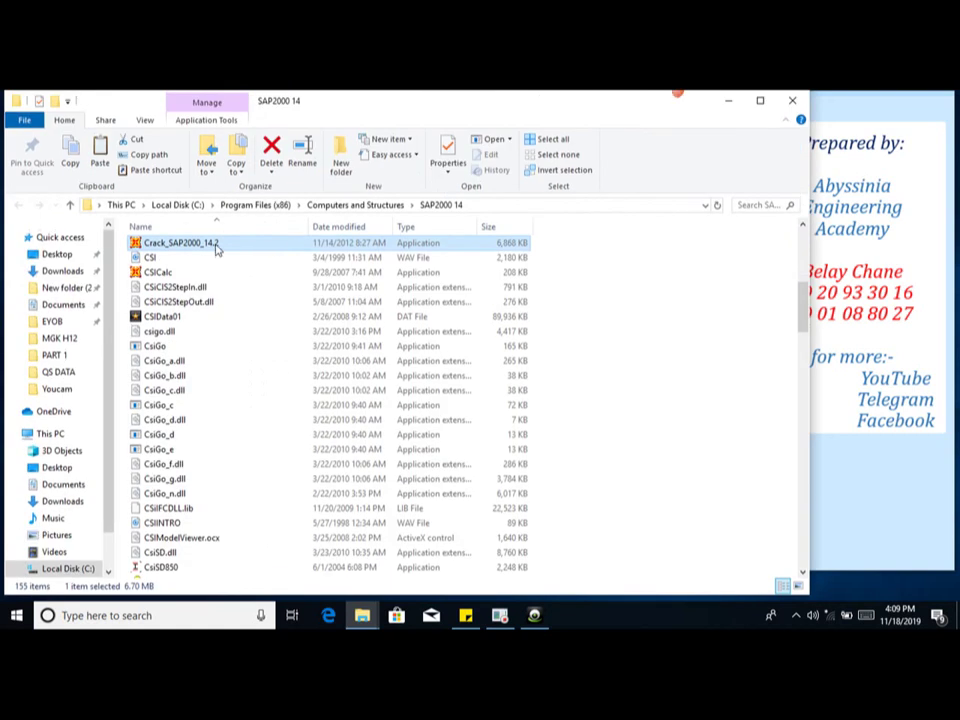
right_click(213, 248)
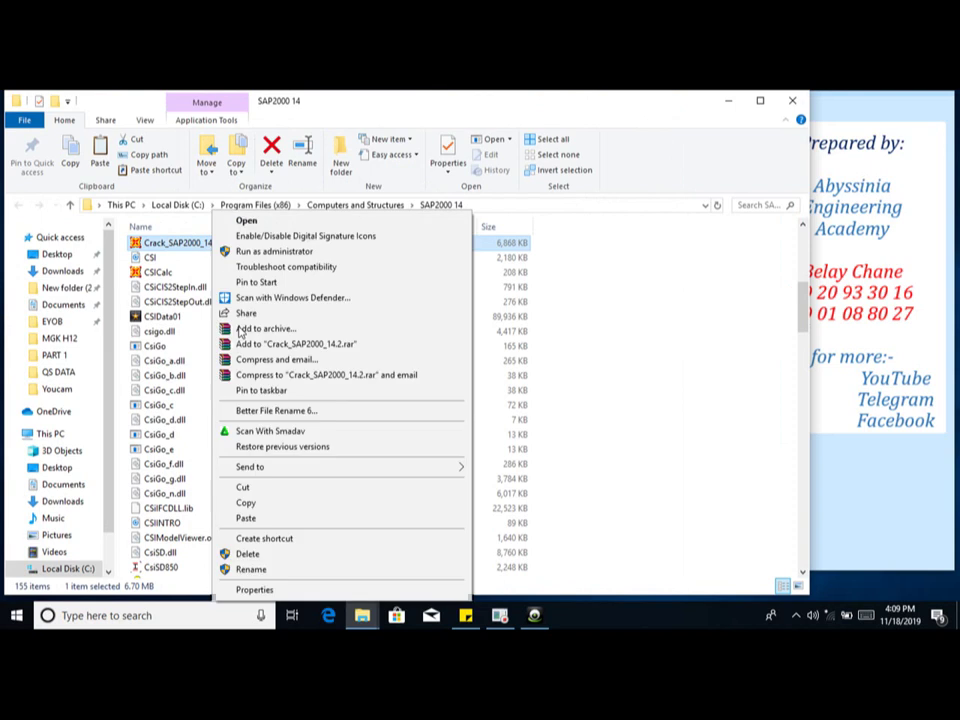
click(272, 252)
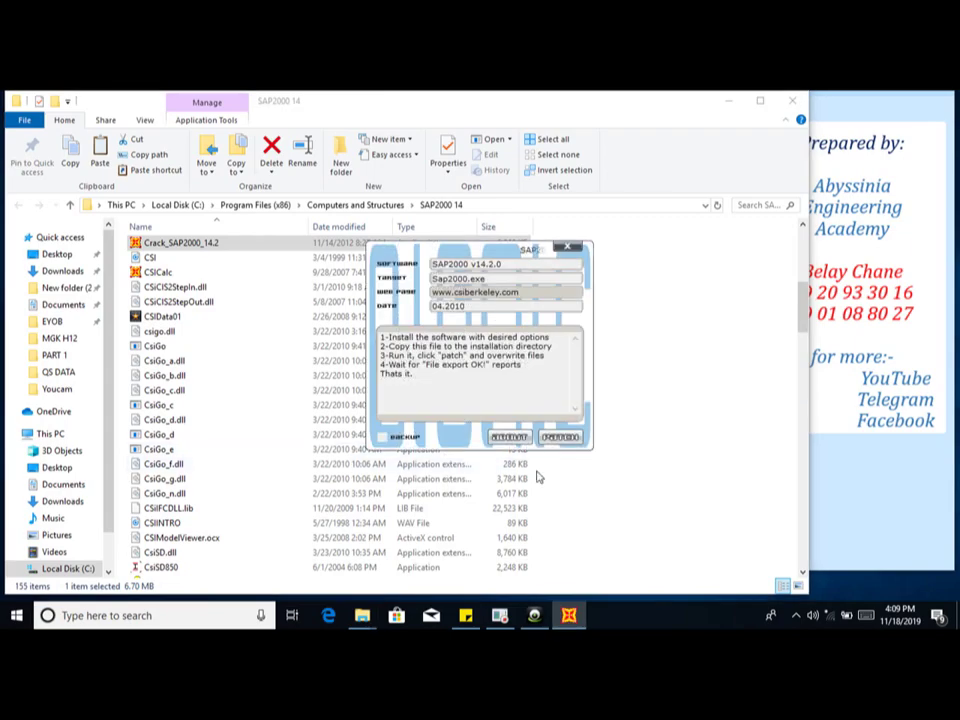
click(561, 437)
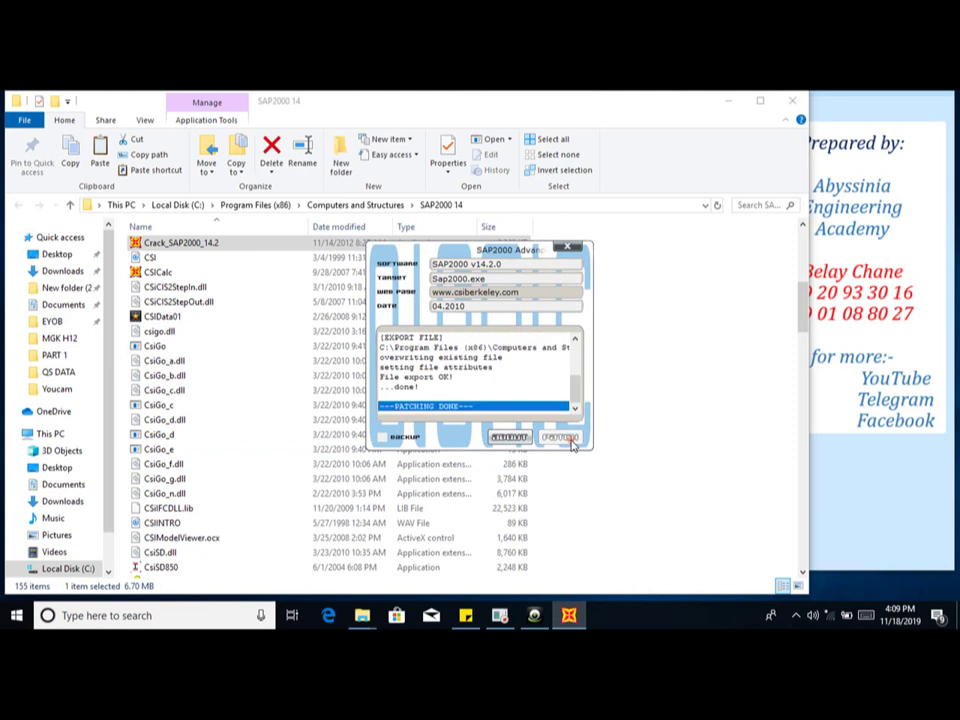
click(569, 247)
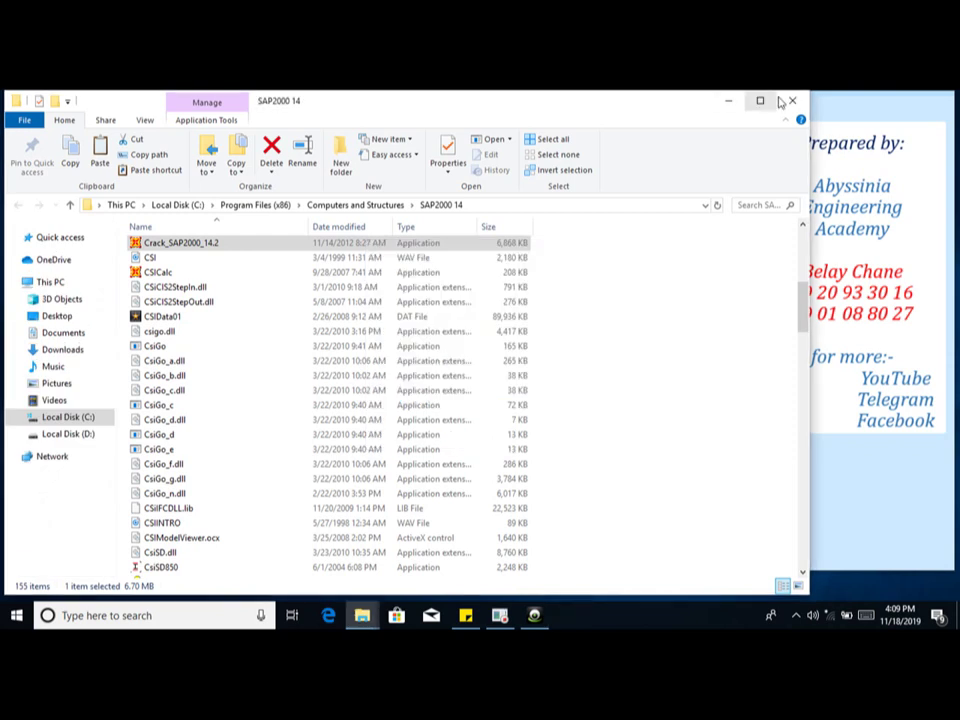
click(790, 102)
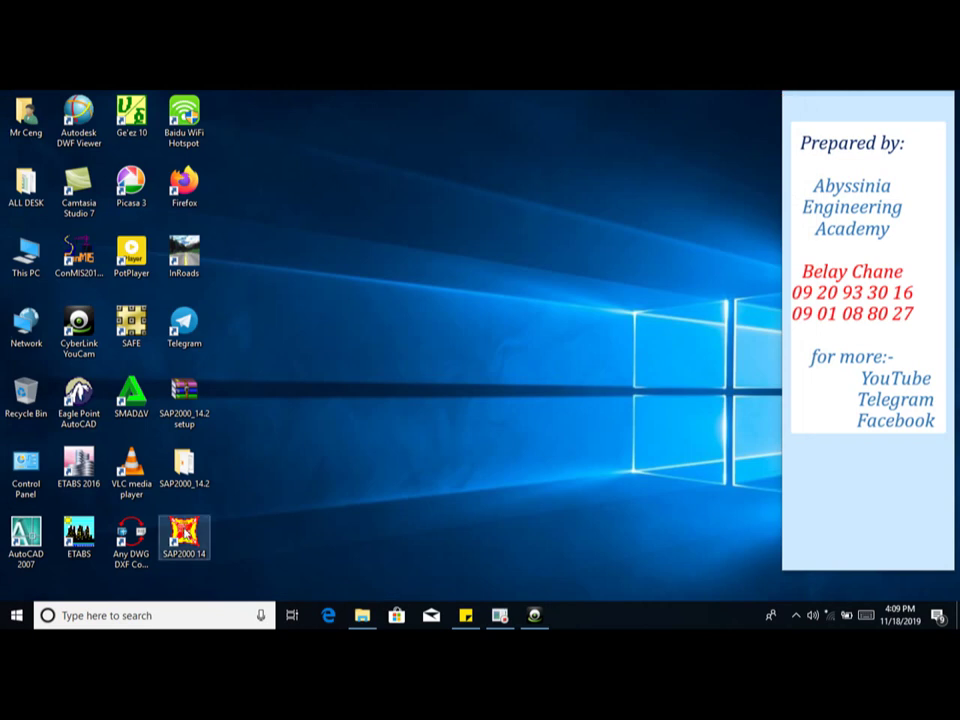
Launch SAP2000 14 from the desktop as administrator, disable the Welcome Screen for future starts, and dismiss the Tip of the Day.
right_click(186, 530)
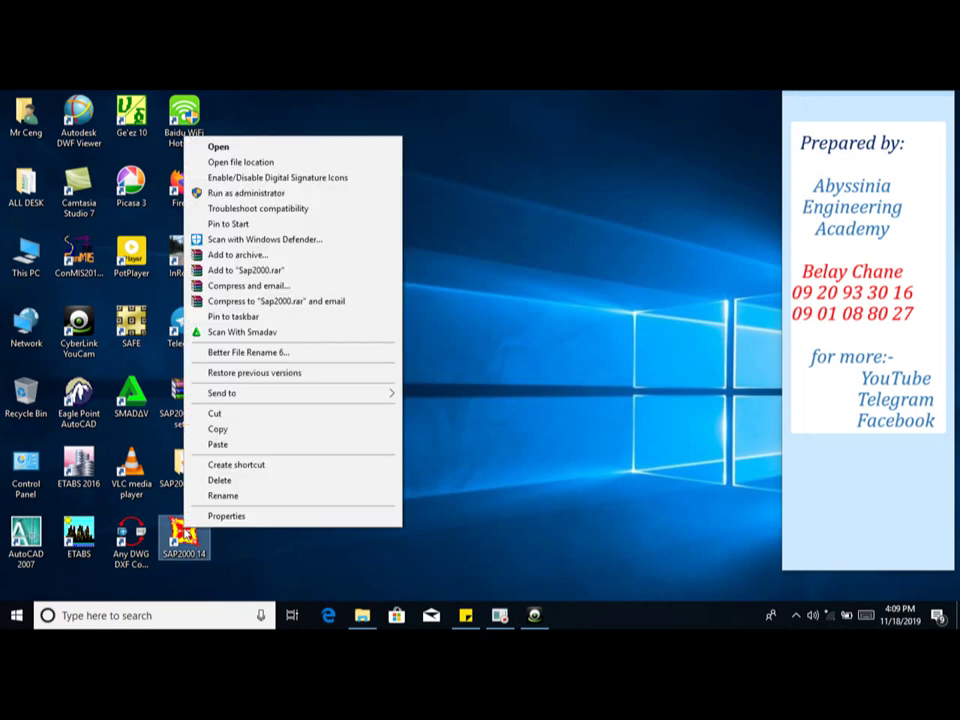
click(257, 195)
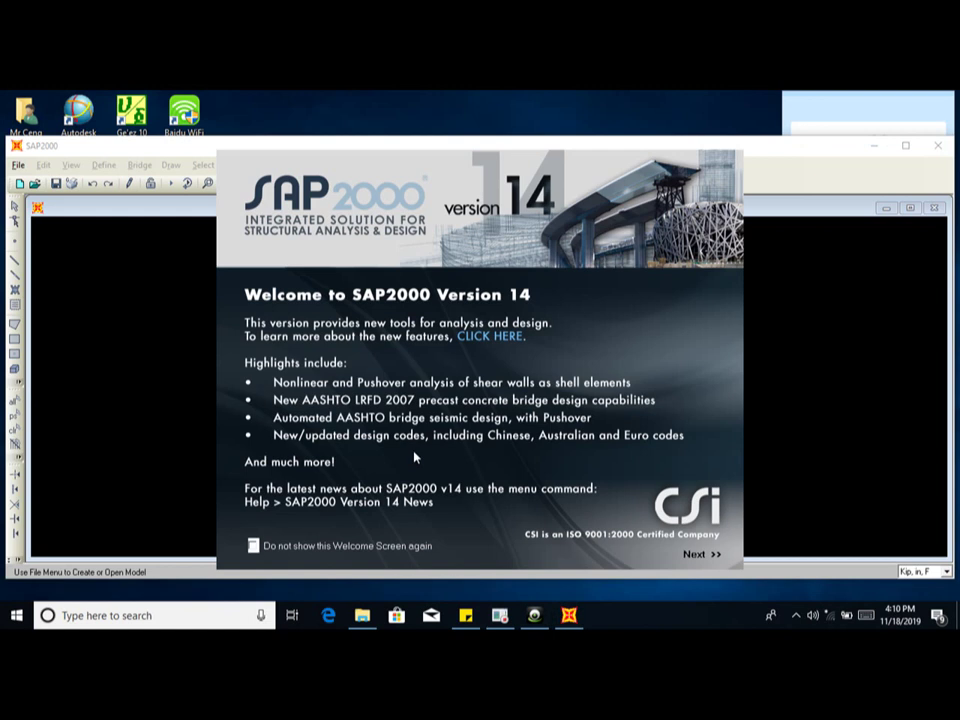
click(255, 548)
click(699, 557)
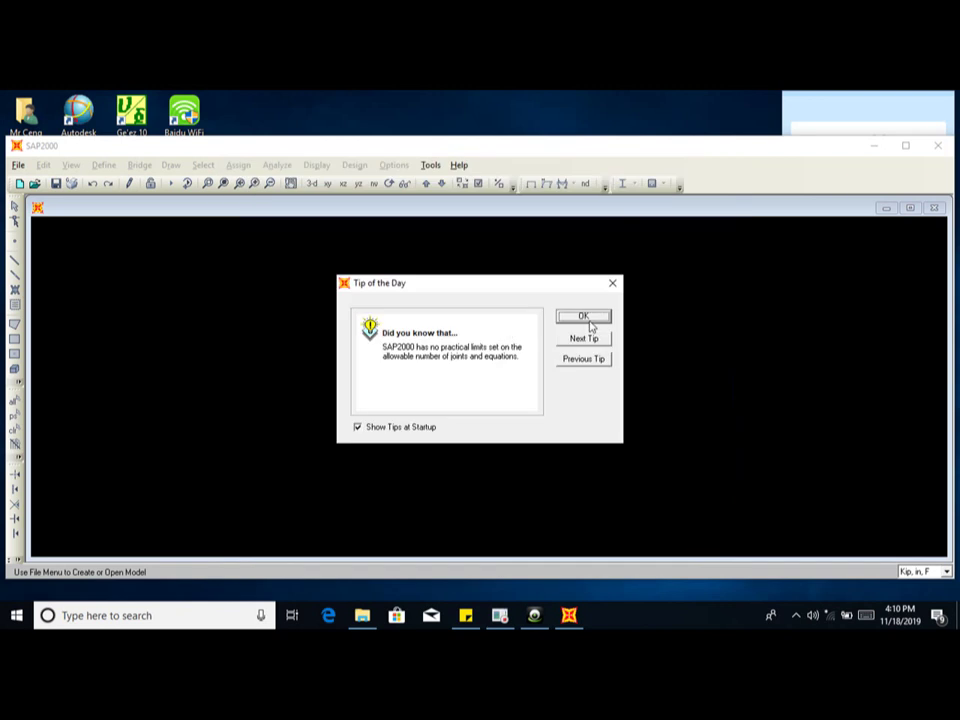
click(583, 317)
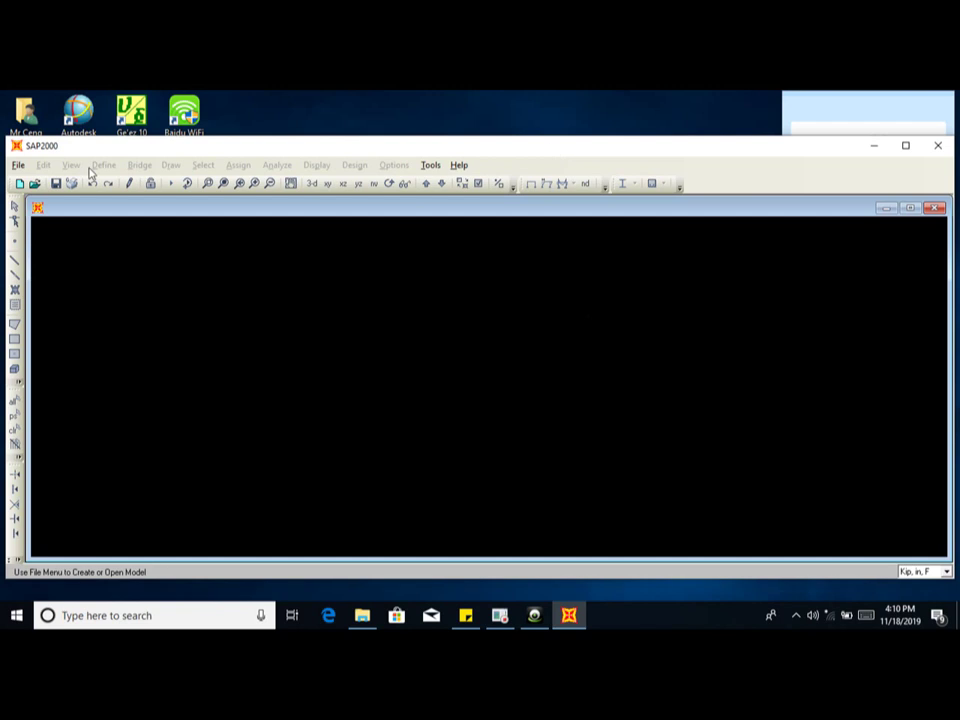
Check the available file commands in SAP2000 and close the program.
click(17, 165)
click(17, 165)
click(940, 150)
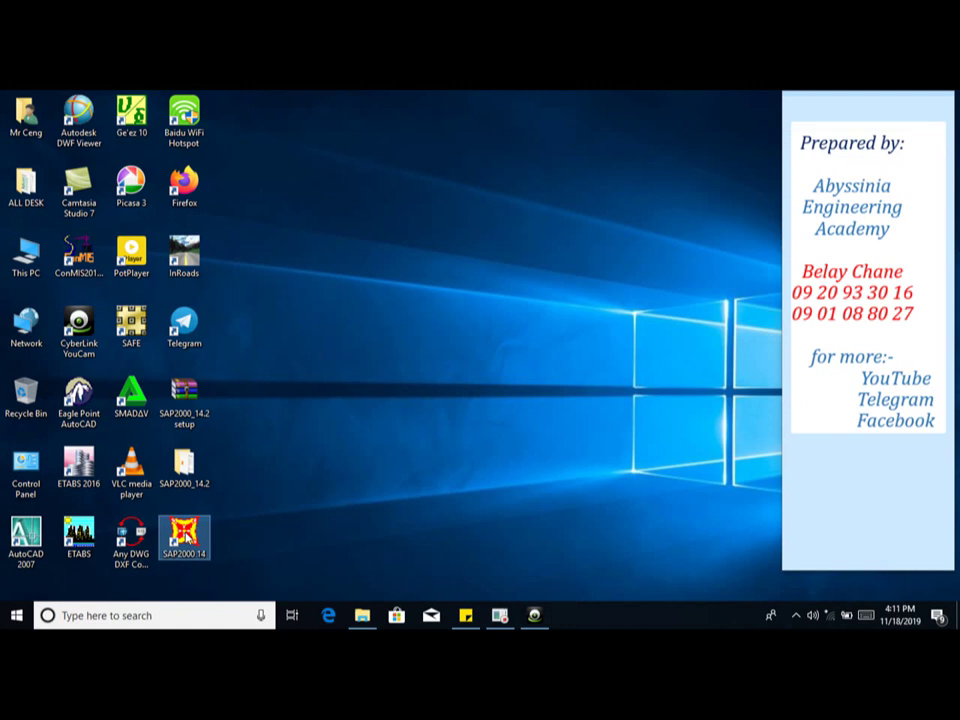
Reopen SAP2000 14 from its desktop shortcut, dismiss the Tip of the Day, and narrow the program window.
double_click(185, 536)
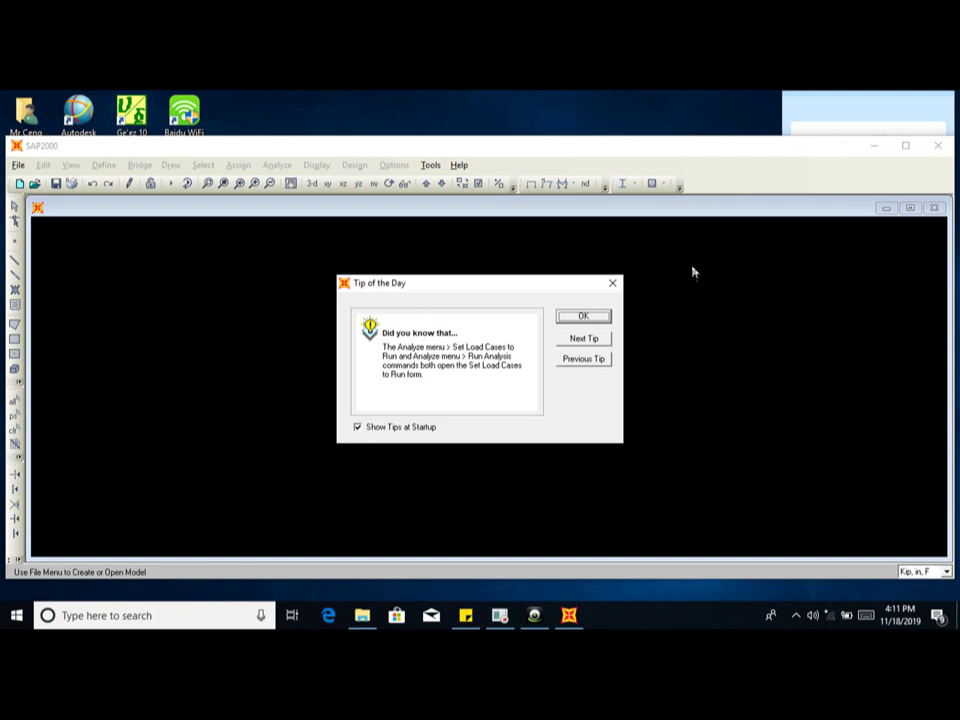
click(584, 316)
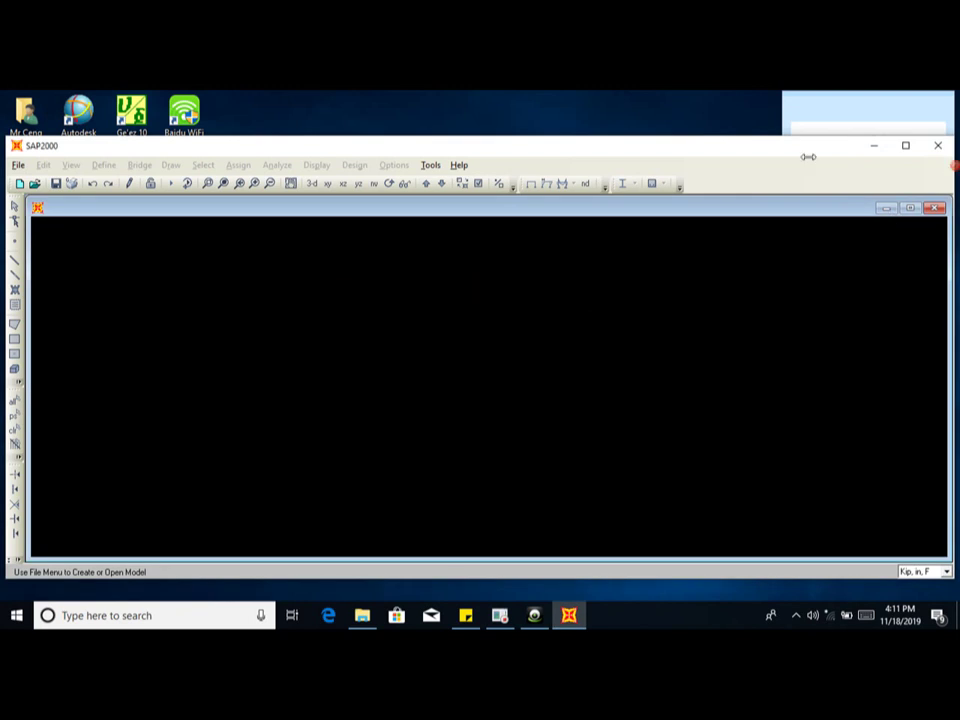
drag(928, 162, 790, 160)
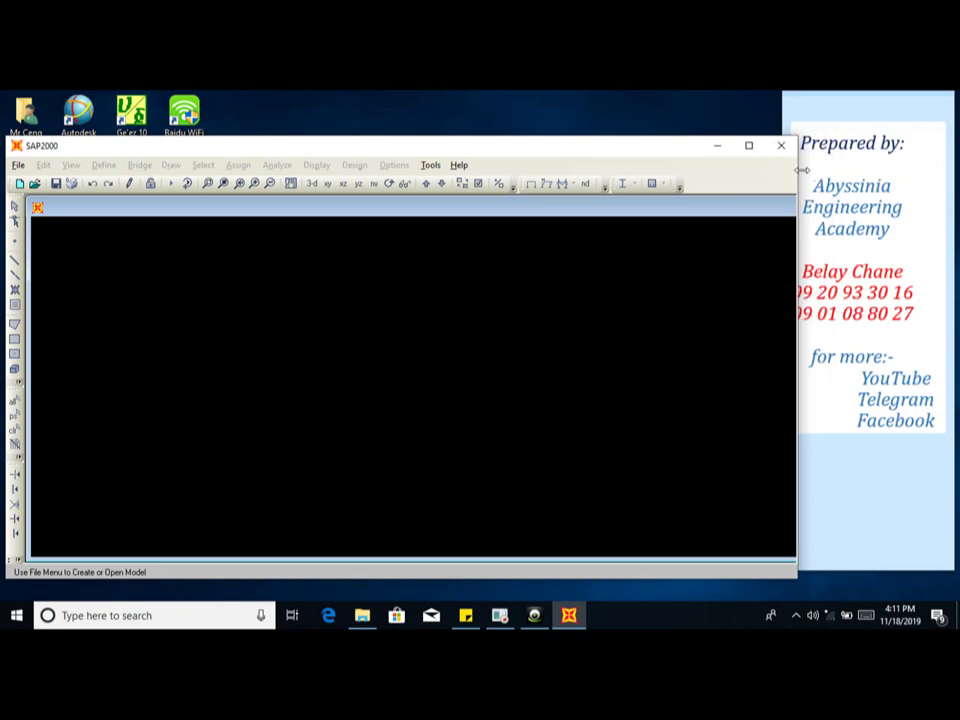